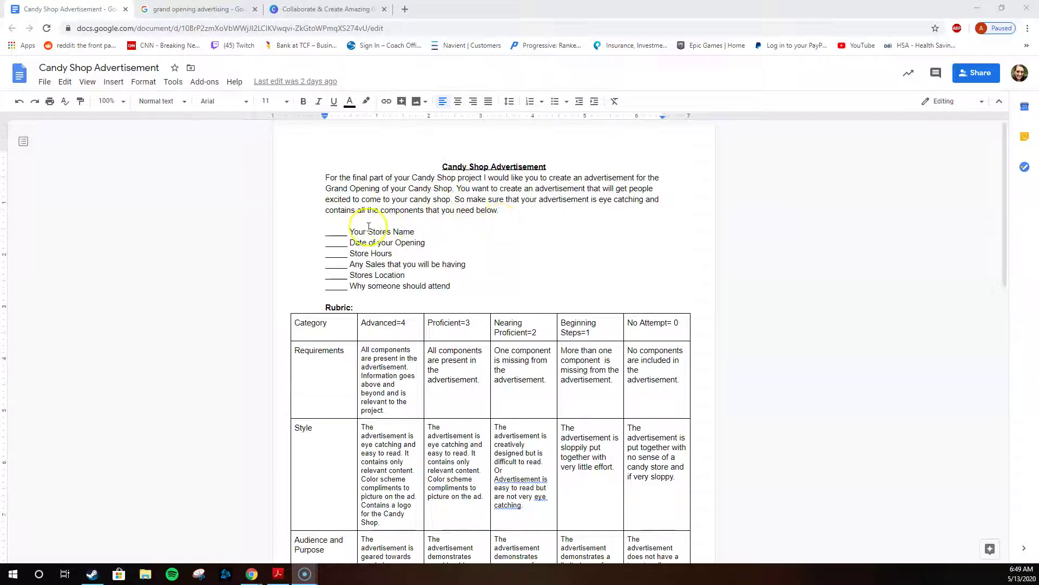
# Review the checklist of required advertisement components, from the store's name to why someone should attend.
pyautogui.click(320, 233)
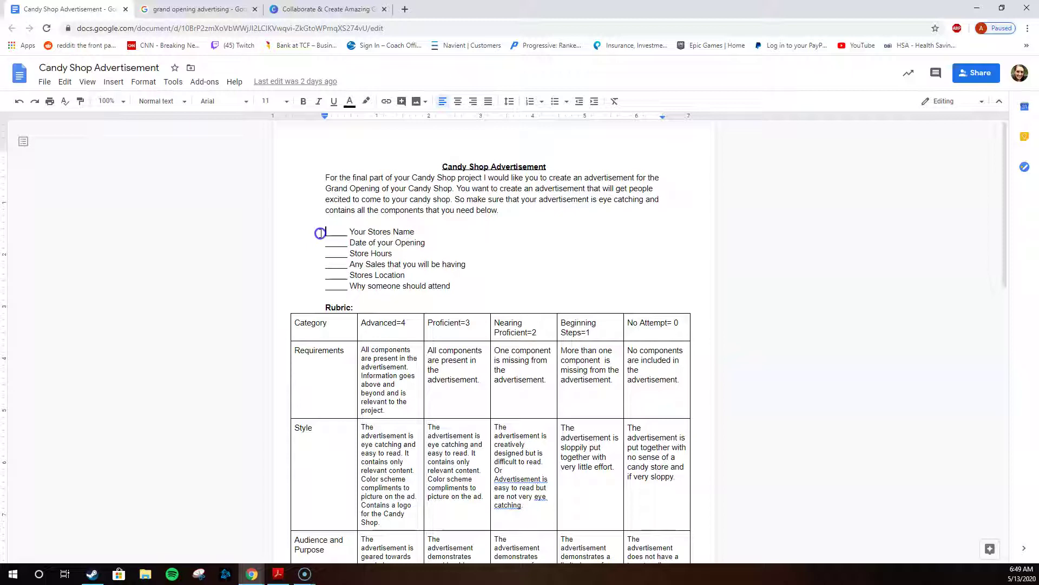
pyautogui.moveTo(353, 234); pyautogui.dragTo(456, 293)
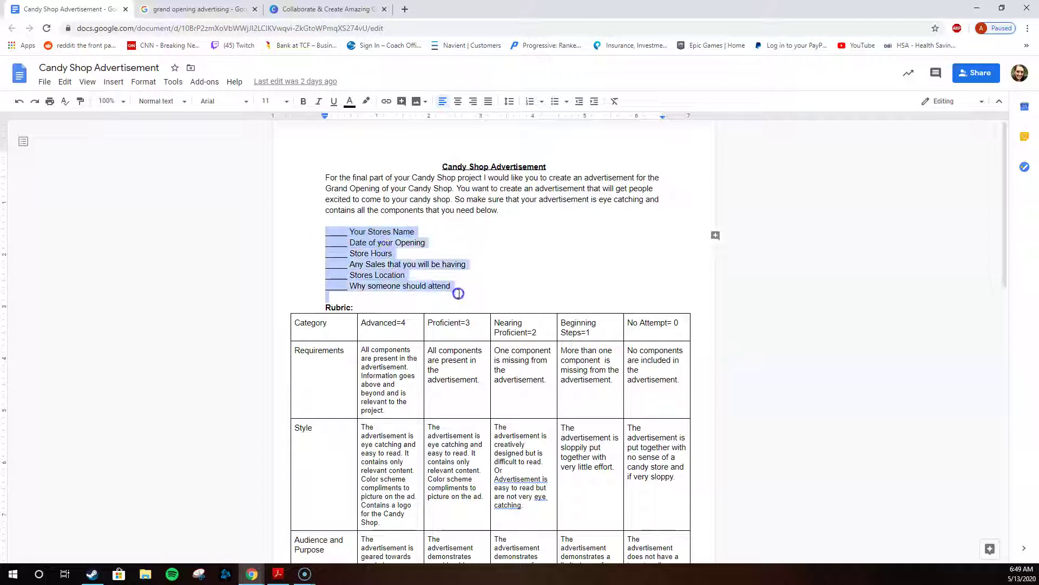
pyautogui.click(512, 294)
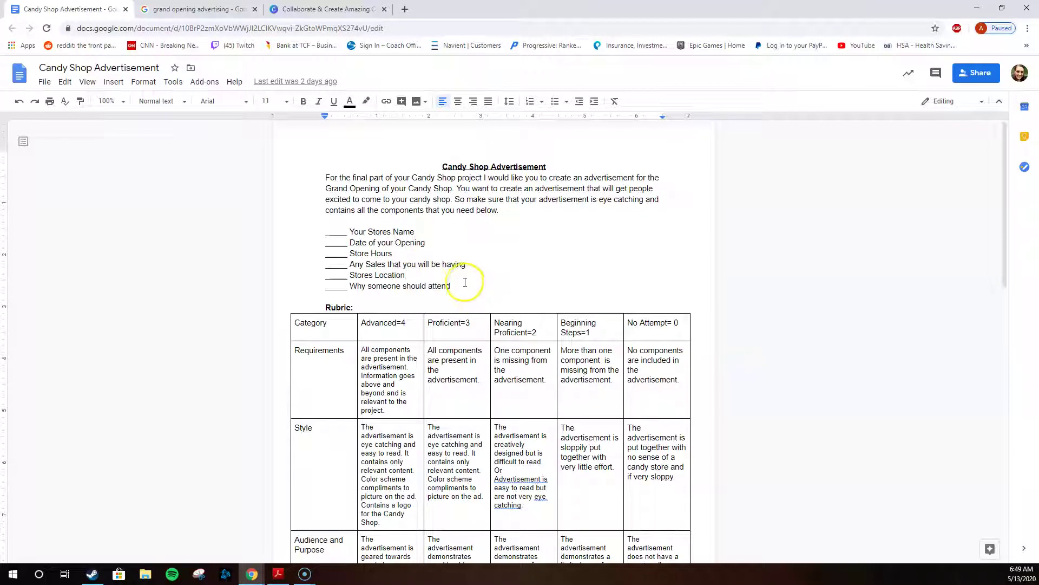
# Switch to the grand opening advertising image results and examine the Conn's HomePlus, "We Love Grand Openings!" and 20/20 Eye Care ads.
pyautogui.click(198, 9)
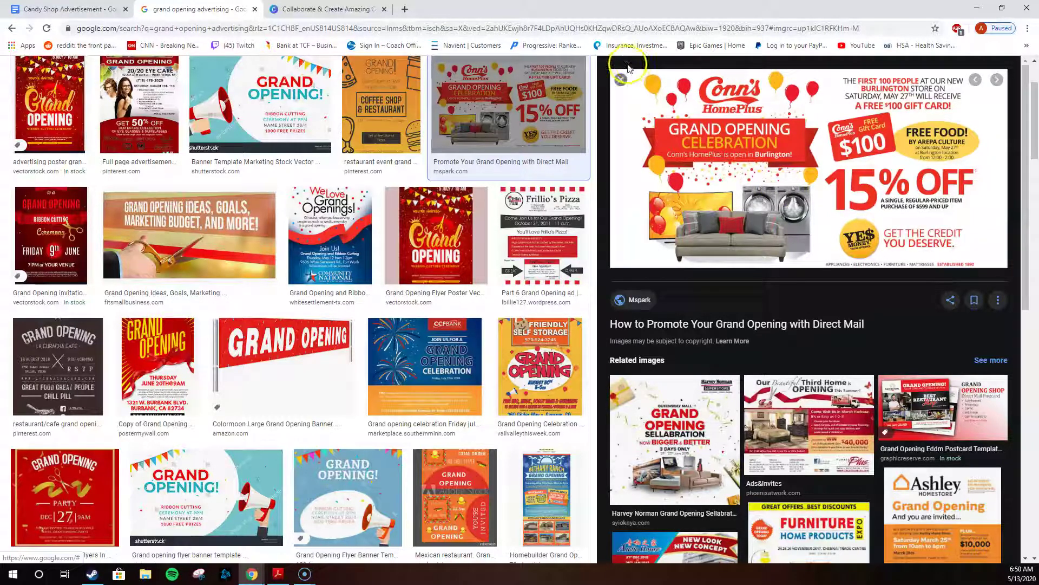
pyautogui.click(358, 275)
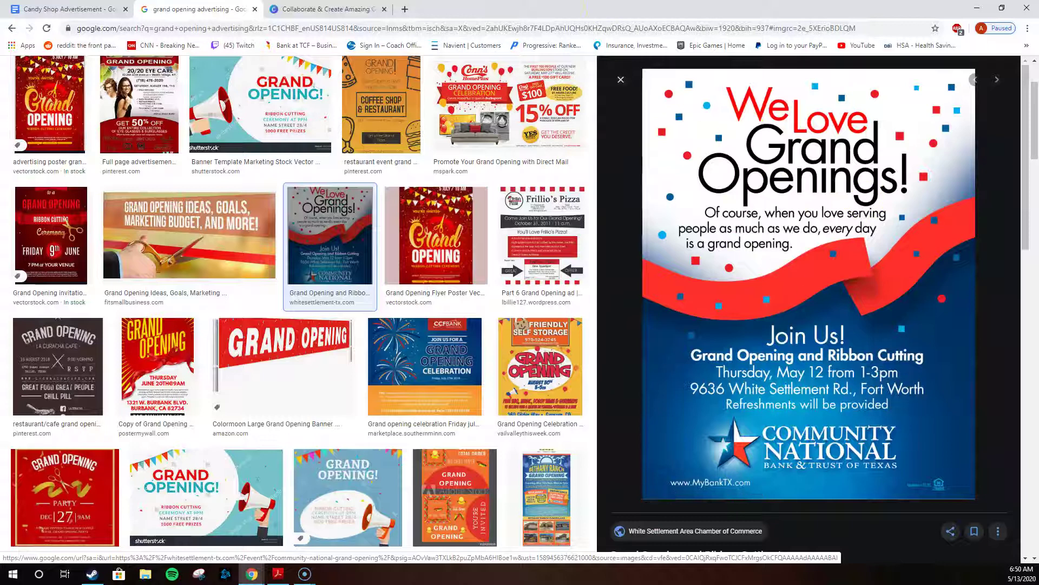
pyautogui.click(621, 83)
pyautogui.click(174, 92)
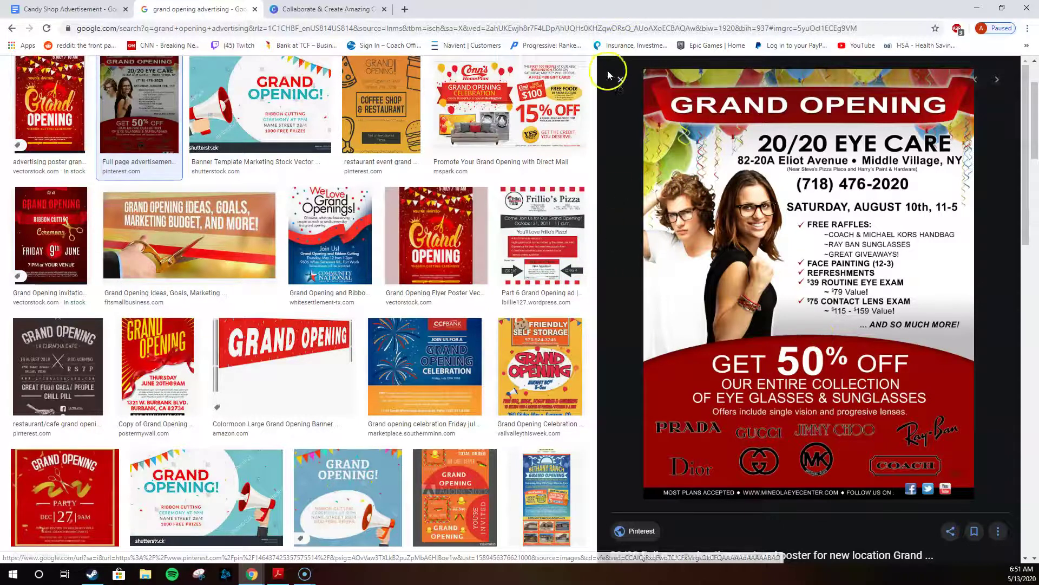
pyautogui.click(621, 79)
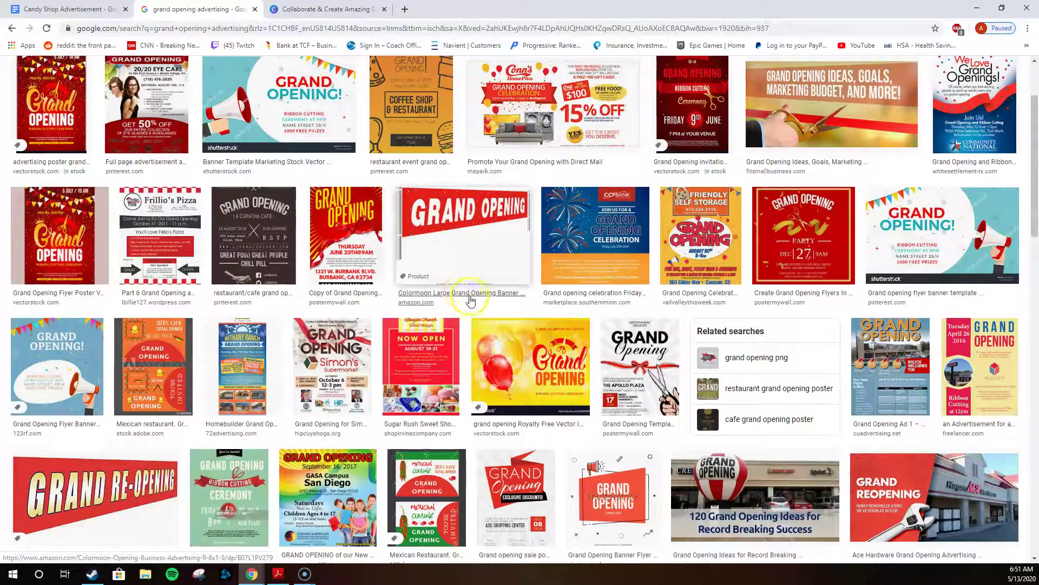
# Browse further grand opening ads in the image results and examine the Friendly Self Storage poster.
pyautogui.scroll(-4, 426, 450)
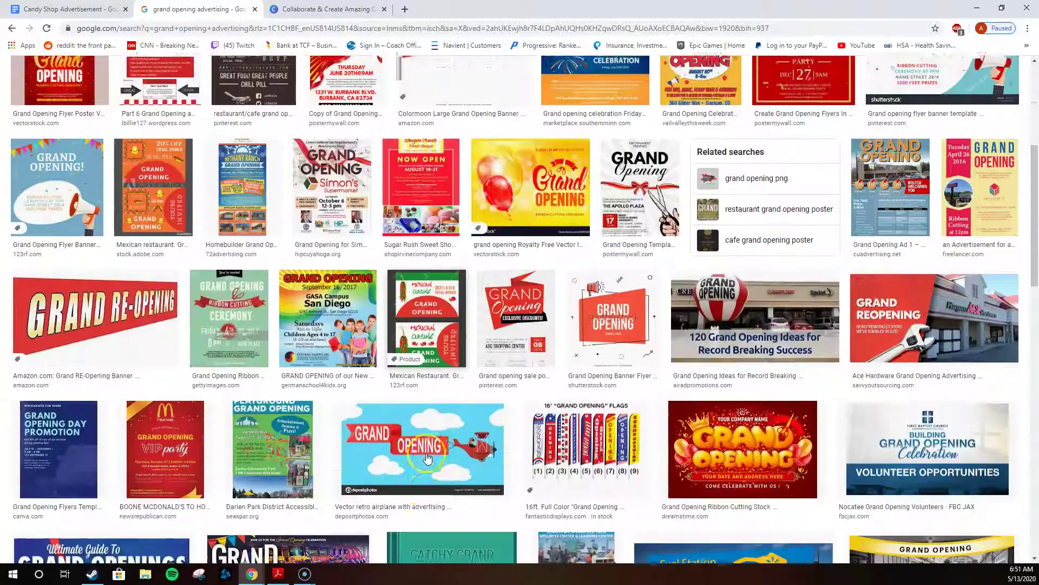
pyautogui.scroll(-3, 433, 453)
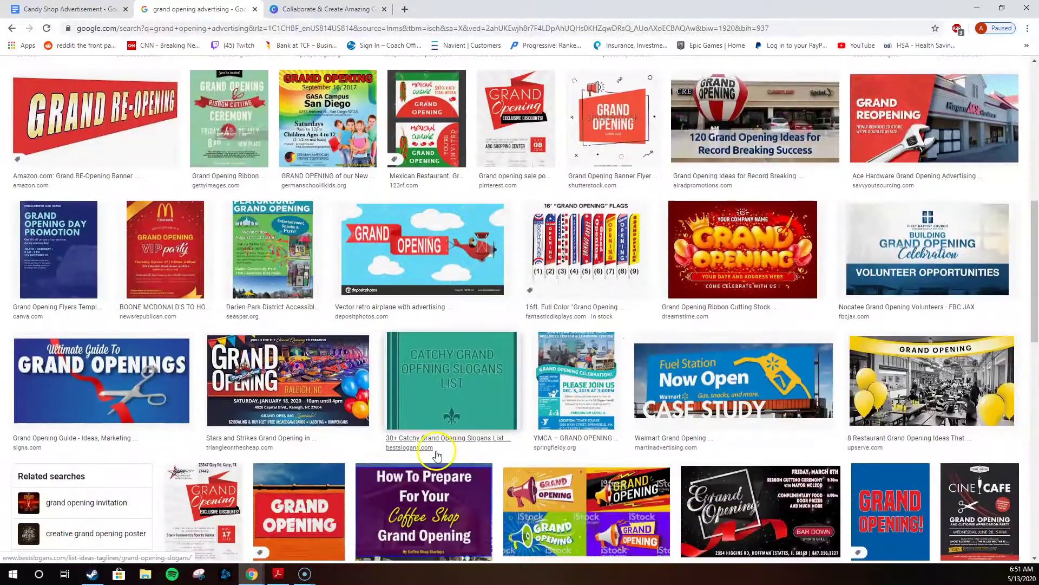
pyautogui.scroll(-3, 439, 456)
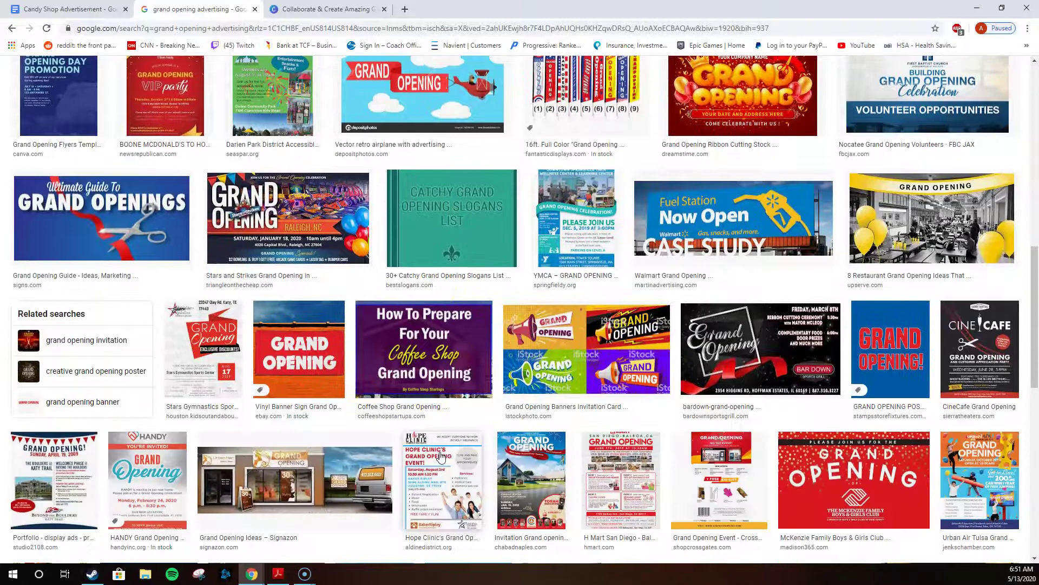
pyautogui.scroll(9, 442, 457)
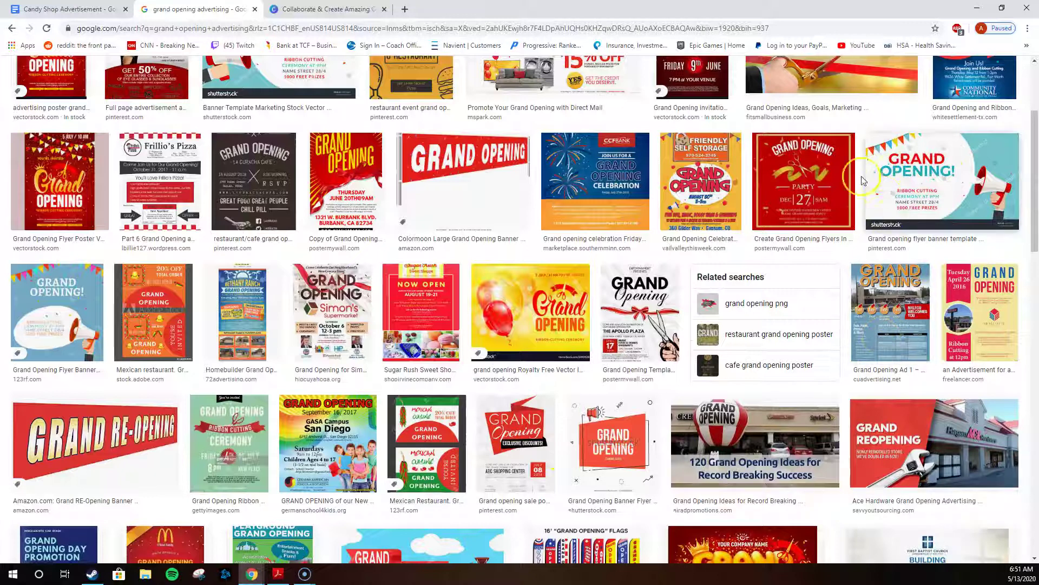
pyautogui.click(674, 176)
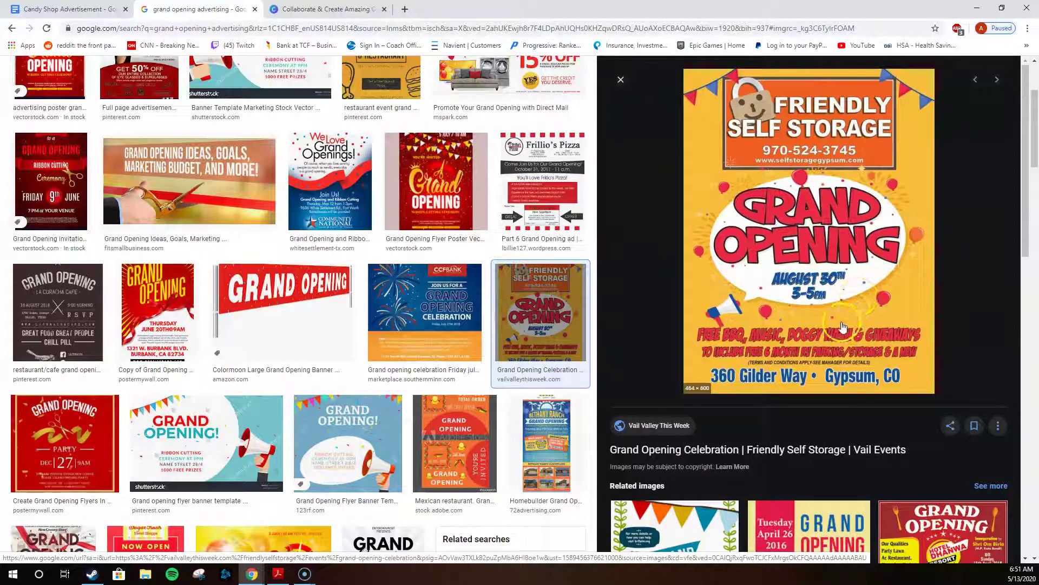
pyautogui.click(620, 78)
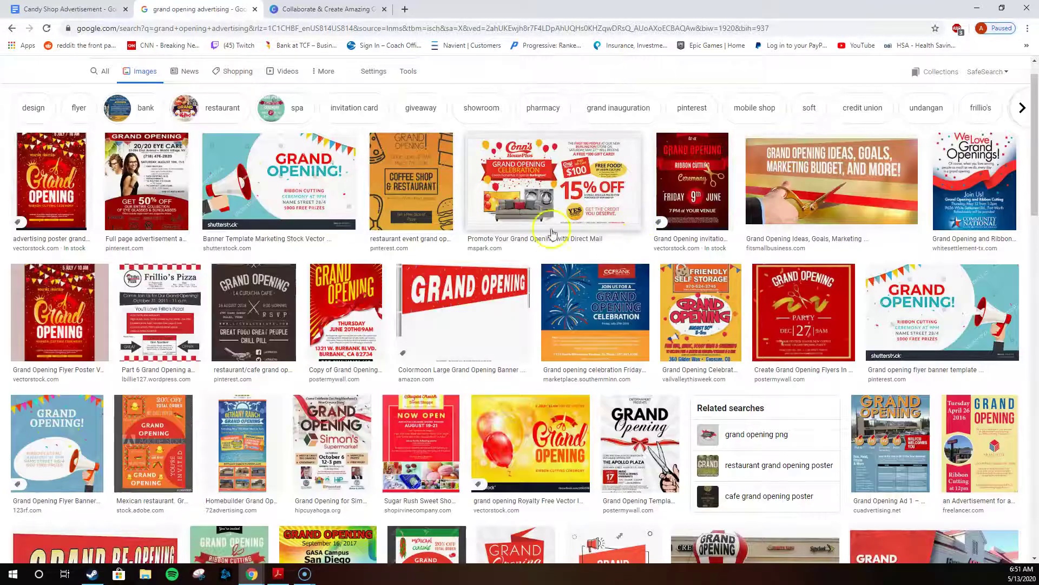
# Examine the coffee shop and restaurant, megaphone banner and Mexican restaurant grand opening ads, and highlight the "grand opening advertising" query.
pyautogui.click(421, 184)
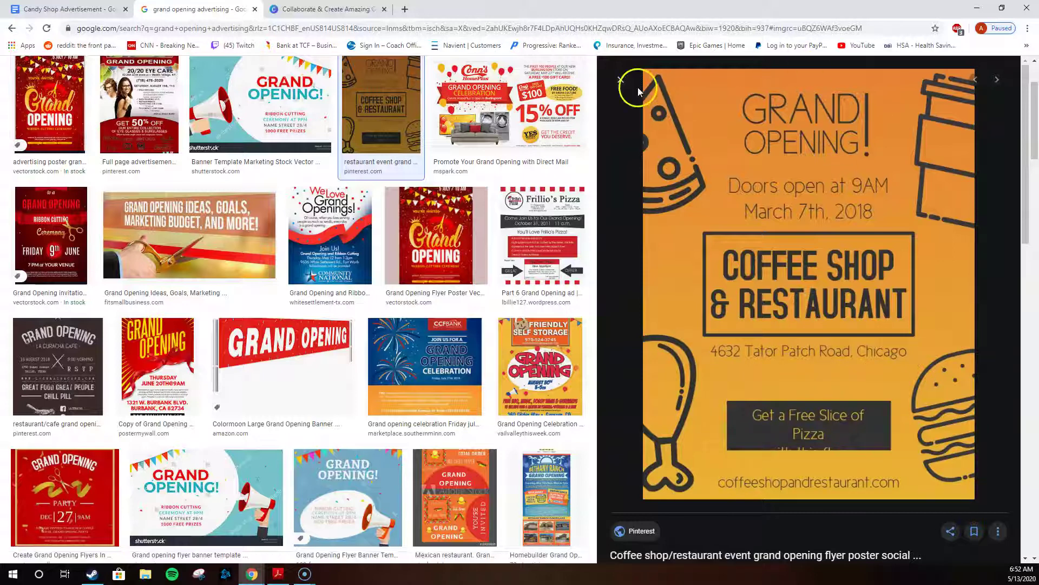
pyautogui.click(621, 81)
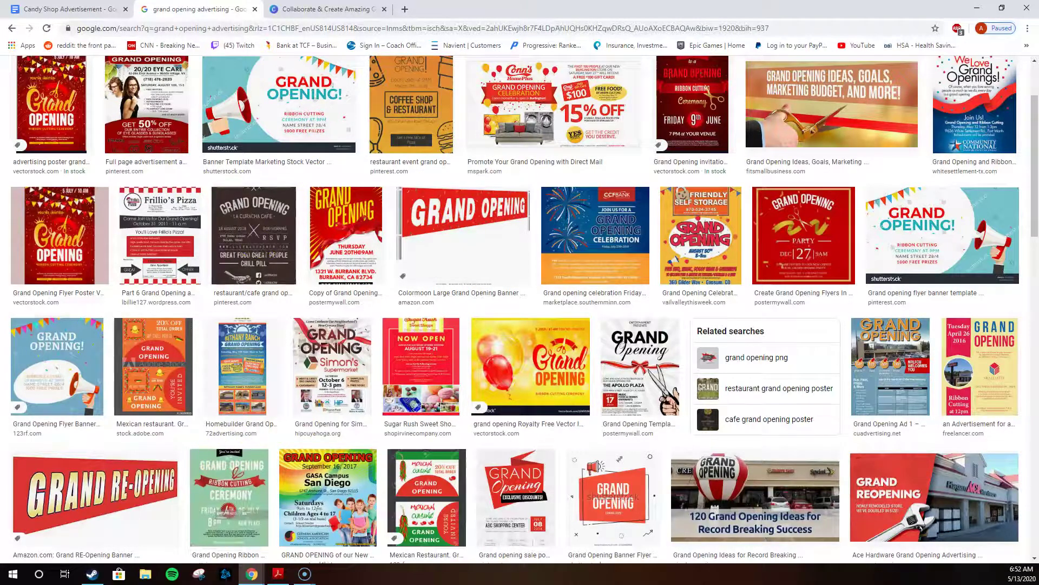
pyautogui.click(57, 366)
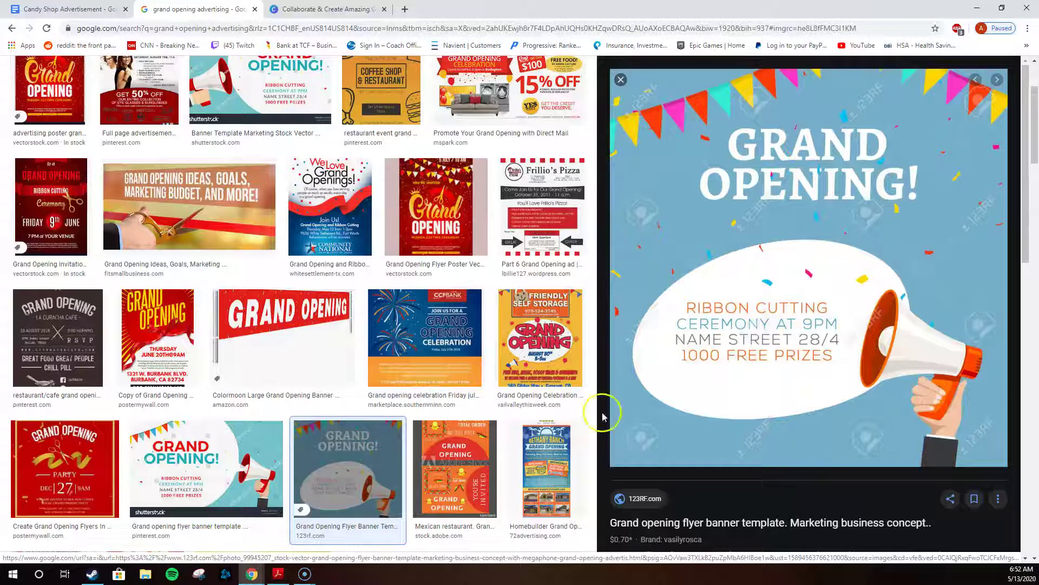
pyautogui.click(474, 489)
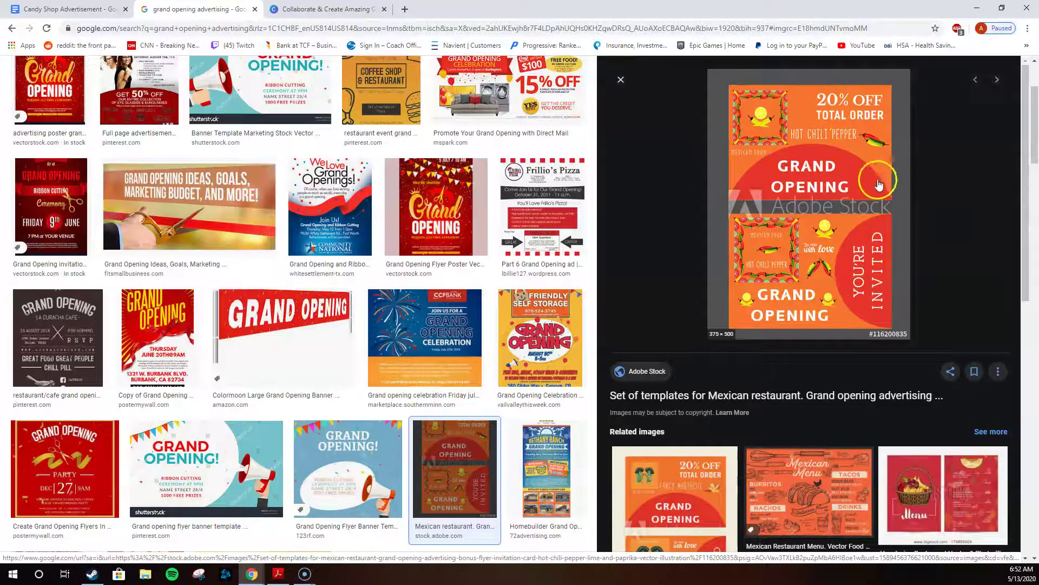
pyautogui.click(621, 81)
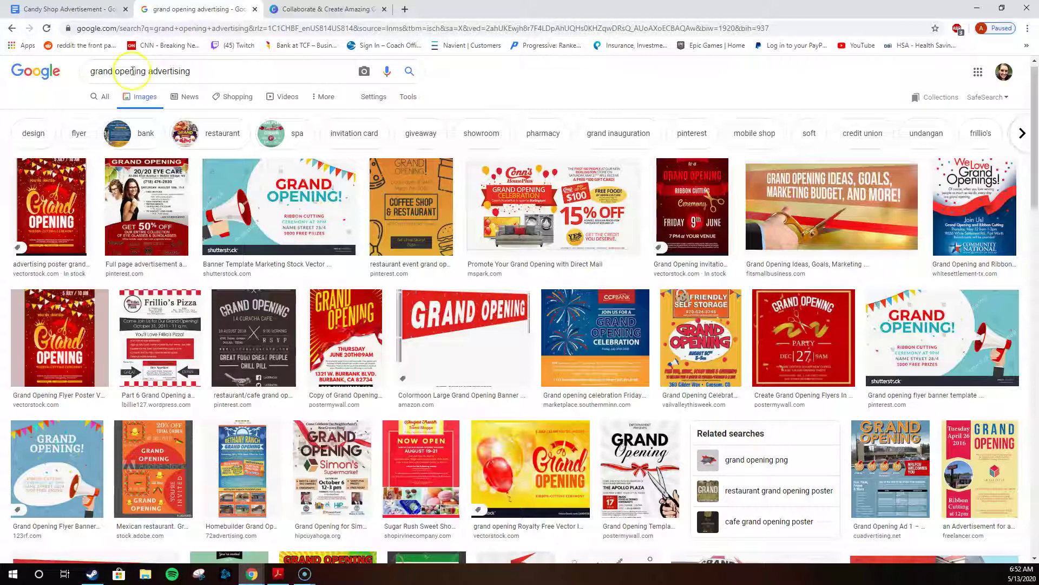
pyautogui.tripleClick(208, 79)
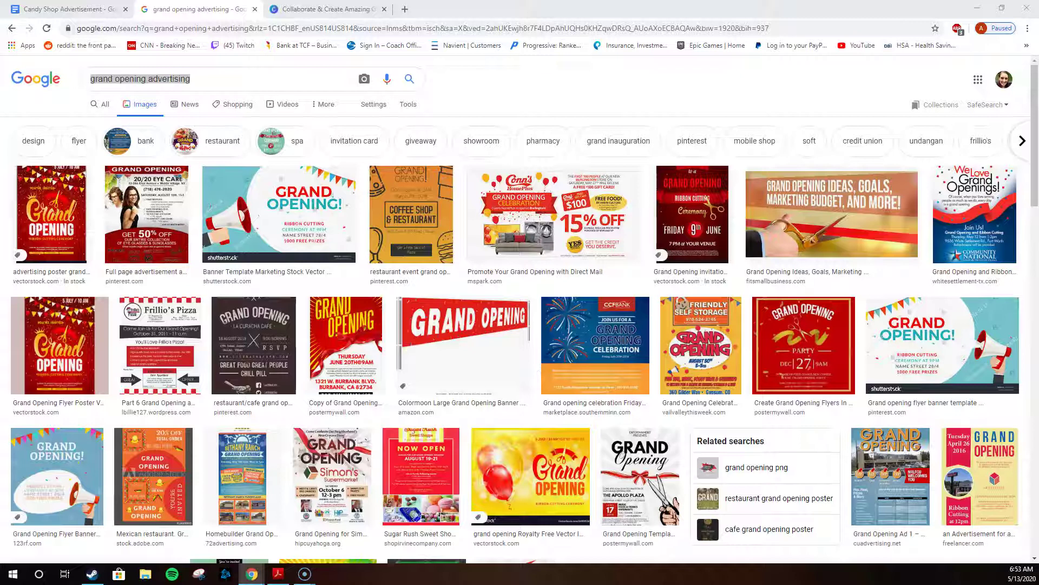
# Switch to Canva, sign up with an existing Google account, and set the intended use to Teacher.
pyautogui.click(298, 9)
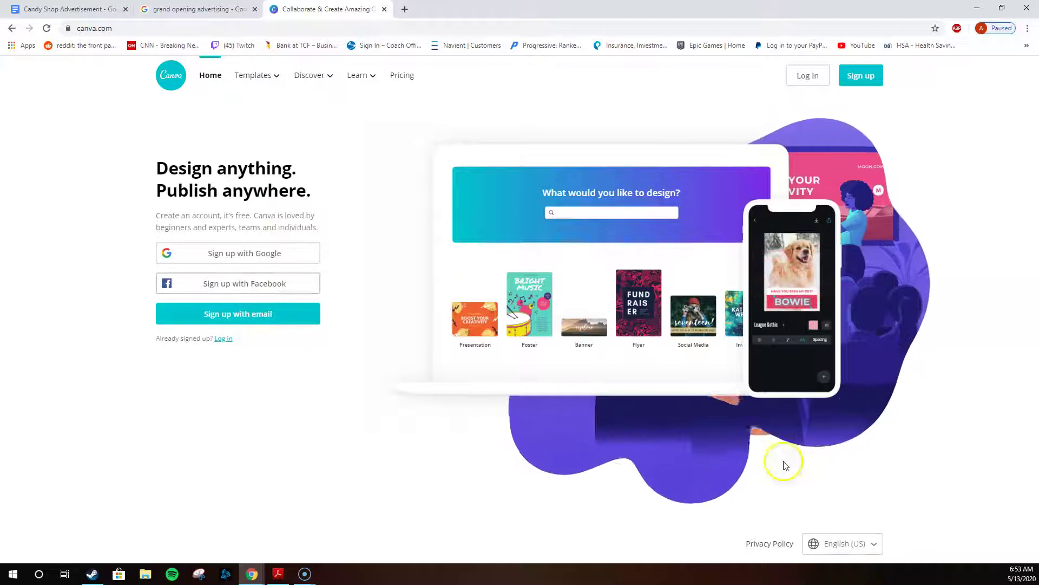
pyautogui.click(207, 251)
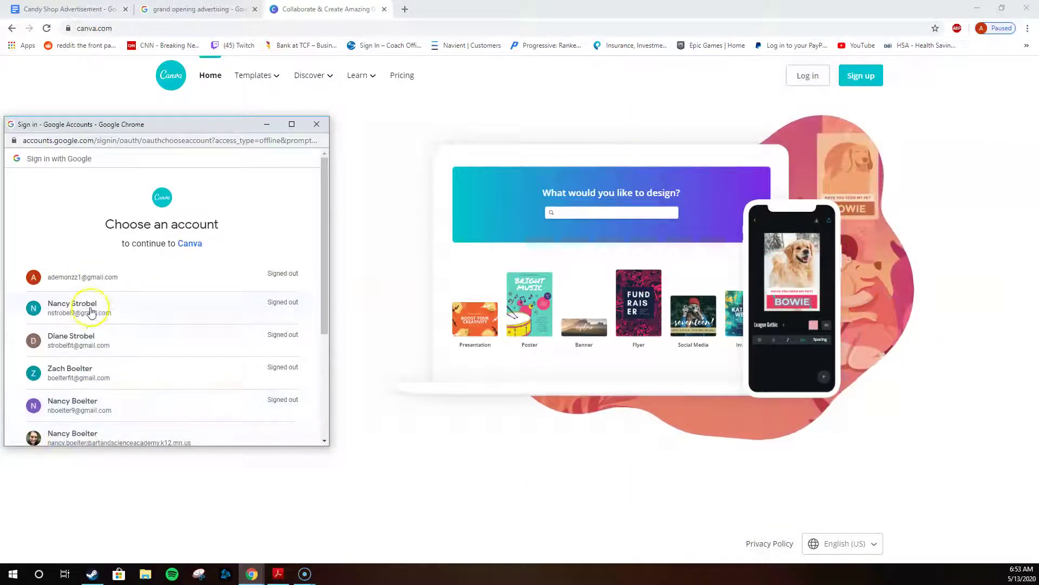
pyautogui.scroll(-2, 194, 325)
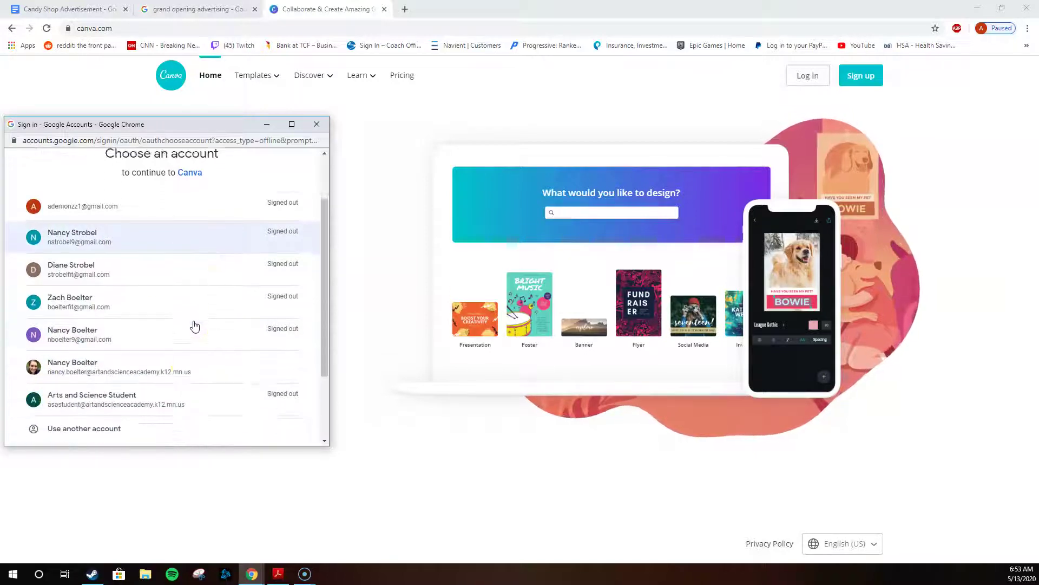
pyautogui.click(188, 330)
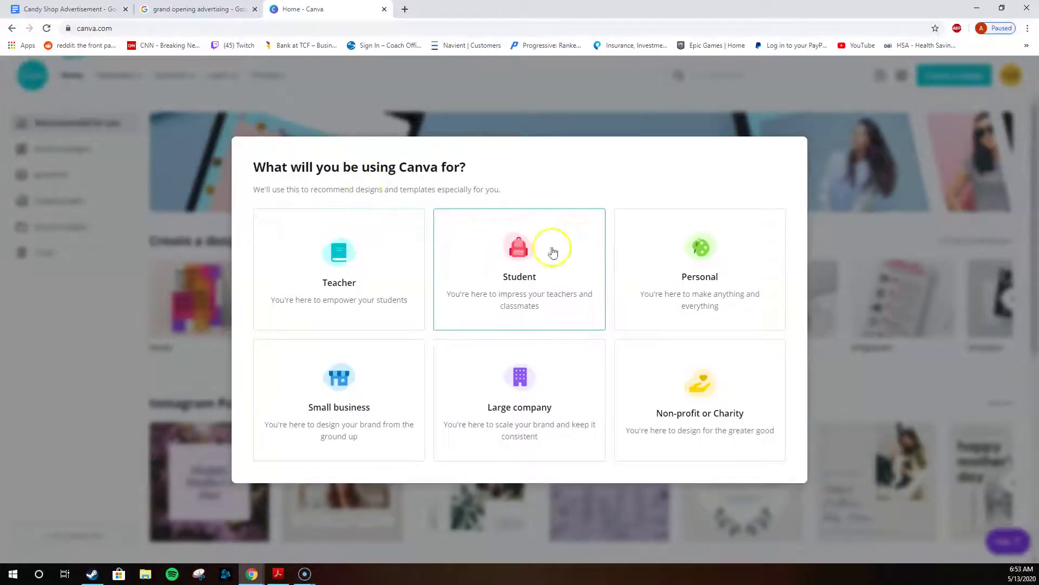
pyautogui.click(513, 292)
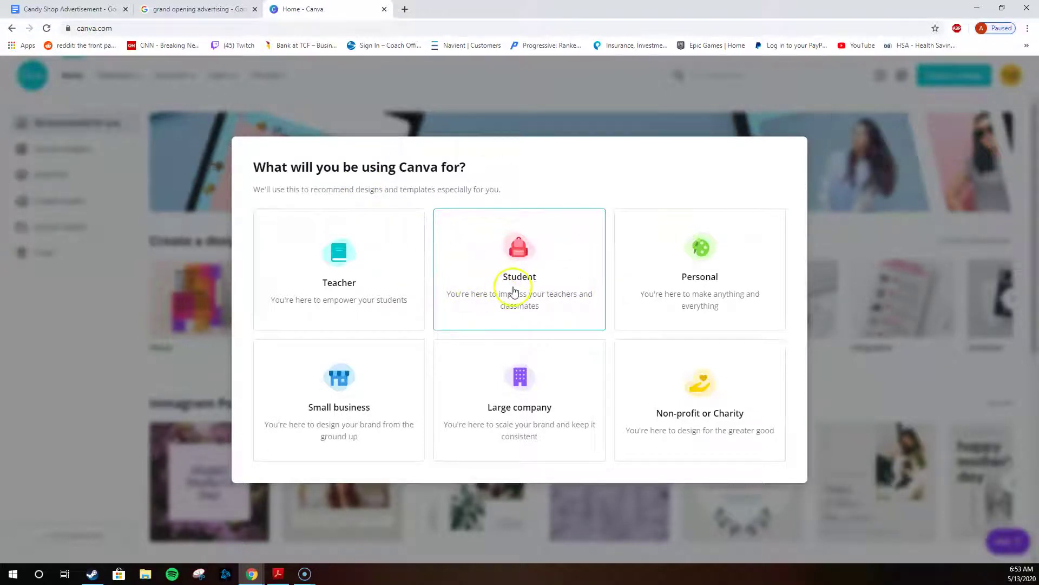
pyautogui.click(375, 288)
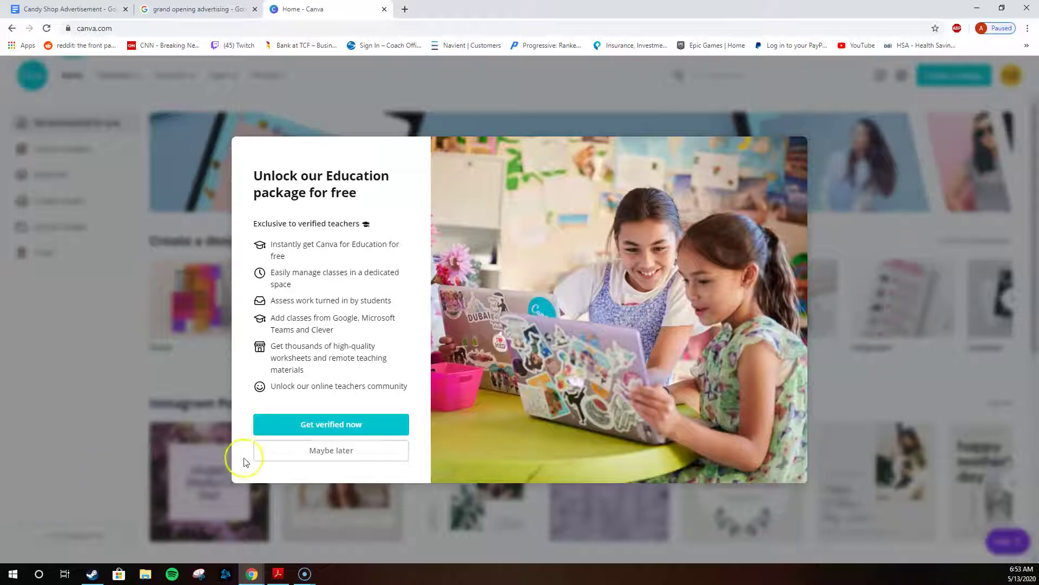
# Open the free Canva for Education verification and review its application process, postponing the Windows update reminder until tomorrow.
pyautogui.click(359, 431)
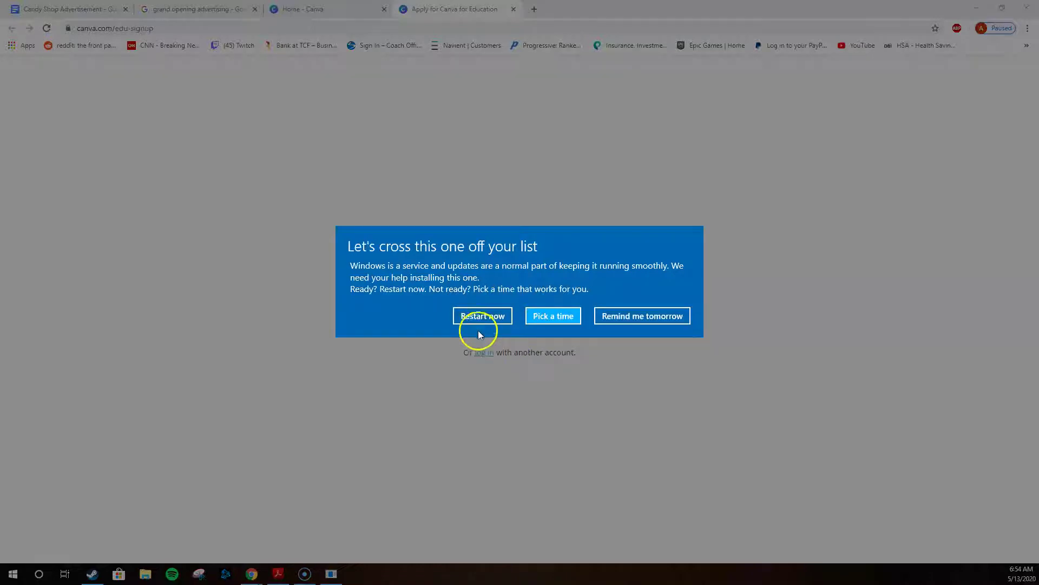
pyautogui.click(634, 324)
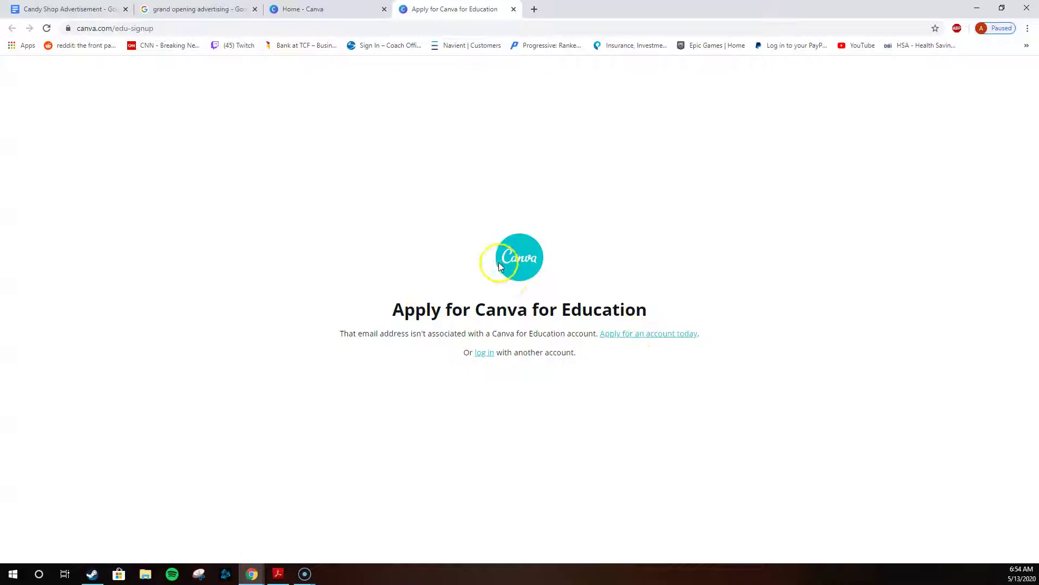
pyautogui.click(622, 333)
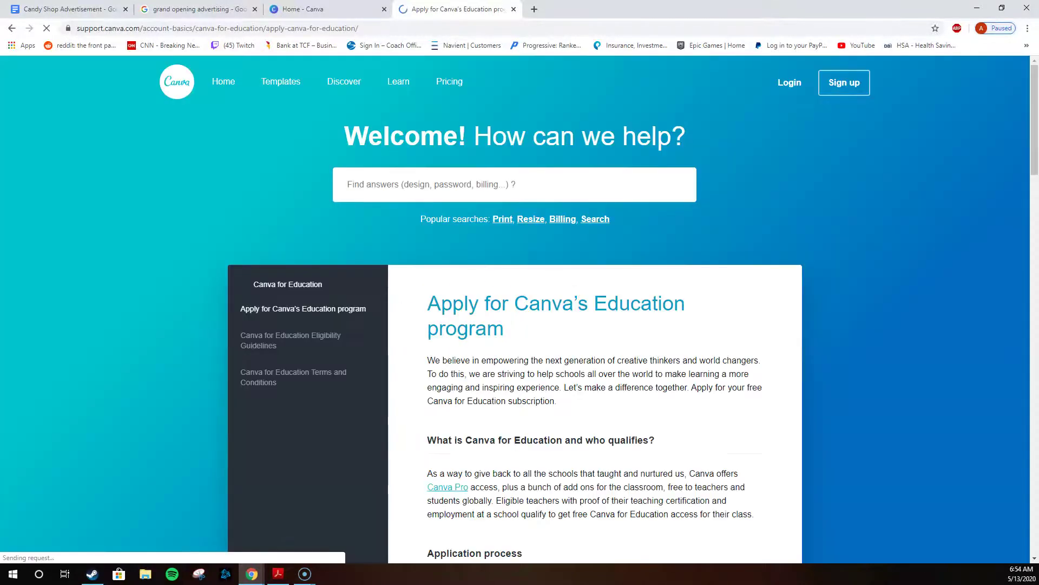
pyautogui.scroll(-6, 578, 298)
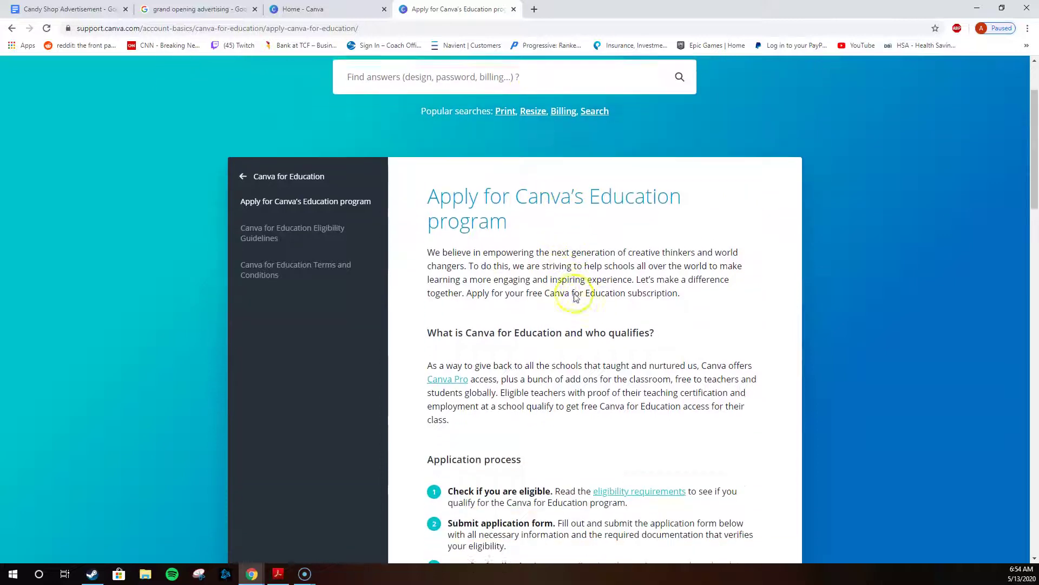
pyautogui.scroll(-5, 578, 300)
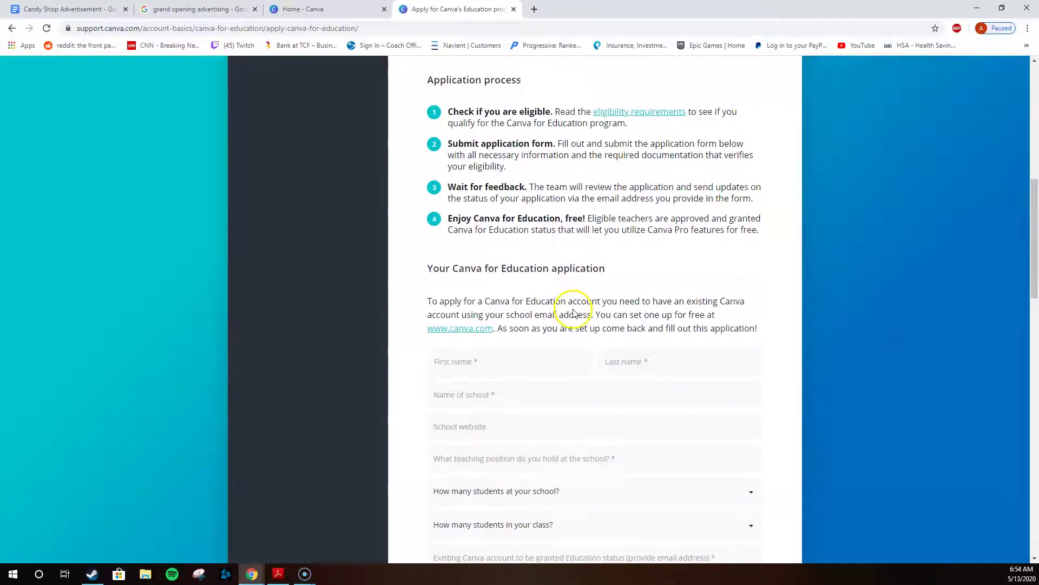
pyautogui.scroll(11, 575, 312)
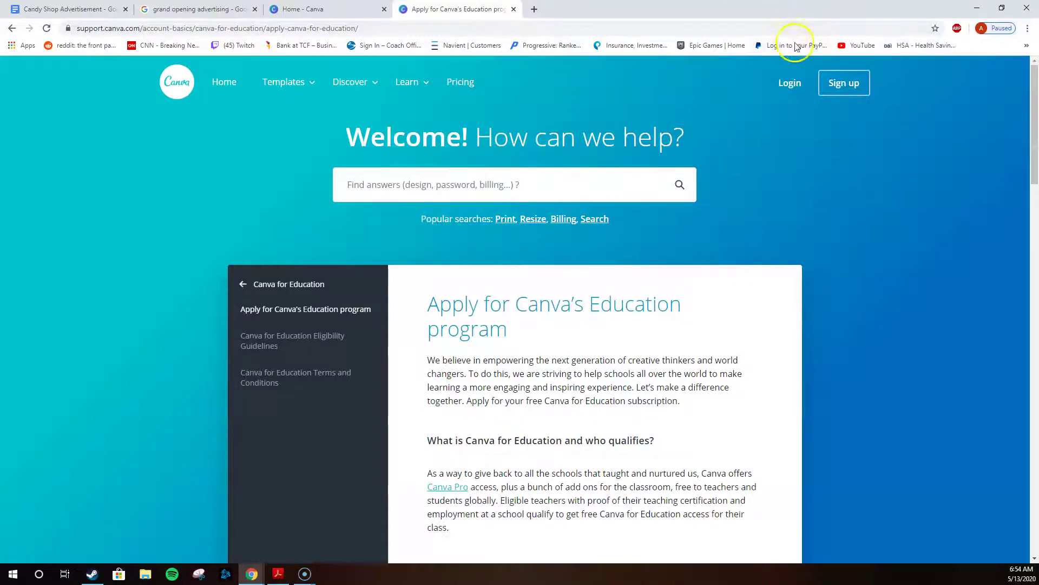
# Log in to Canva from the help page and start a new blank design of the Flyer type.
pyautogui.click(786, 85)
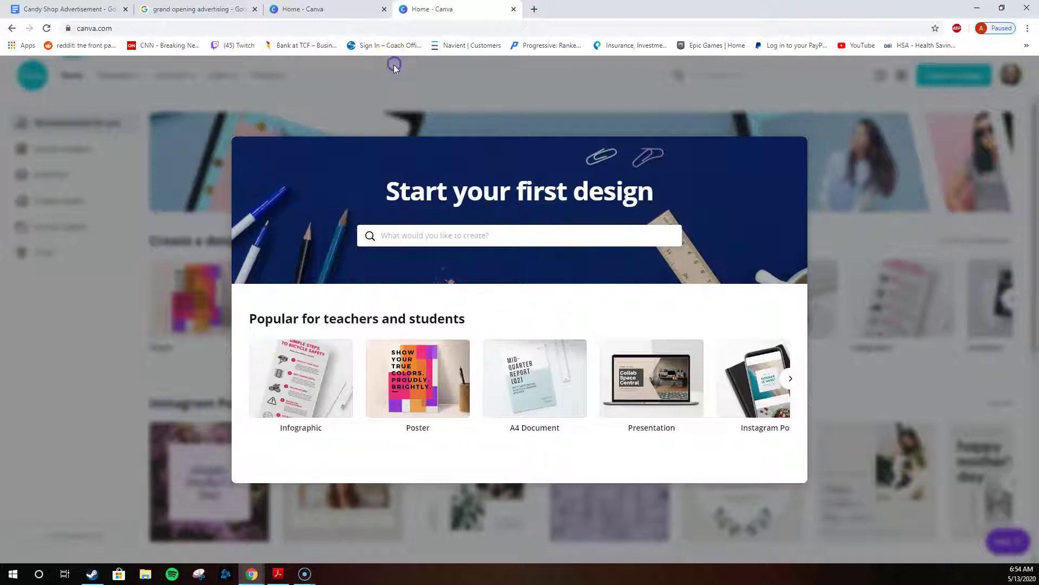
pyautogui.click(471, 235)
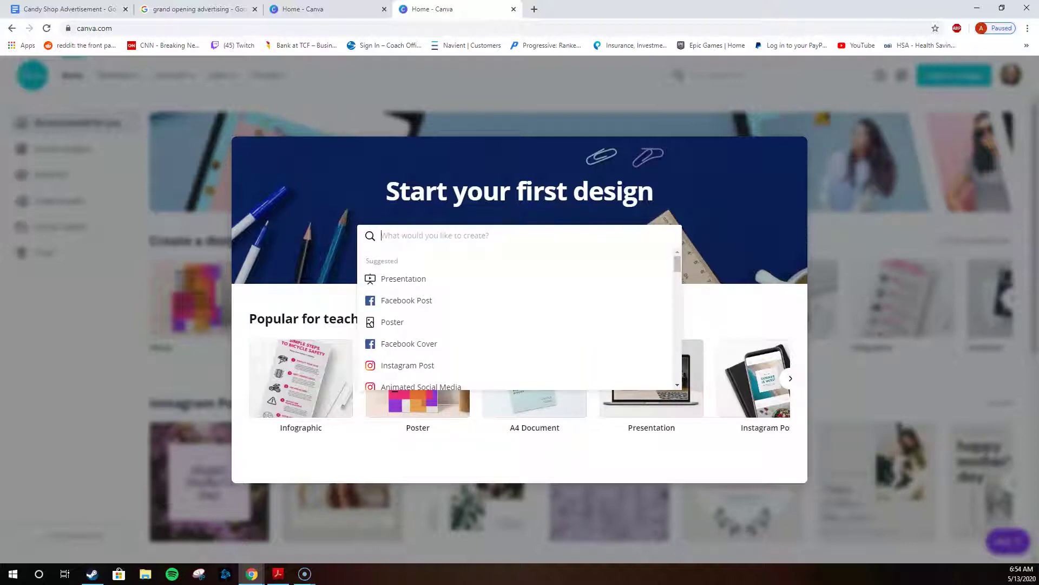
pyautogui.write('fly')
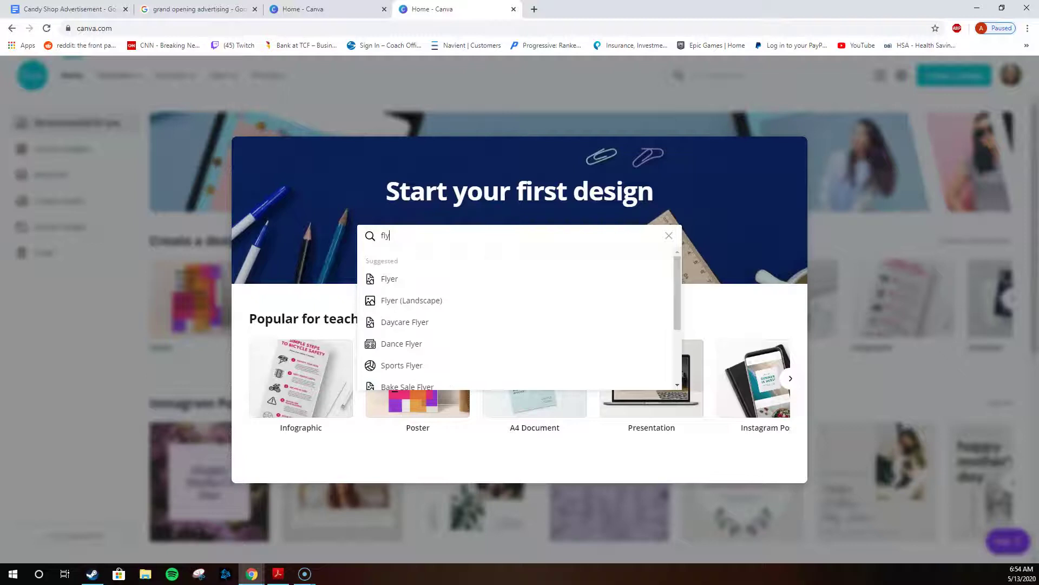
pyautogui.click(398, 279)
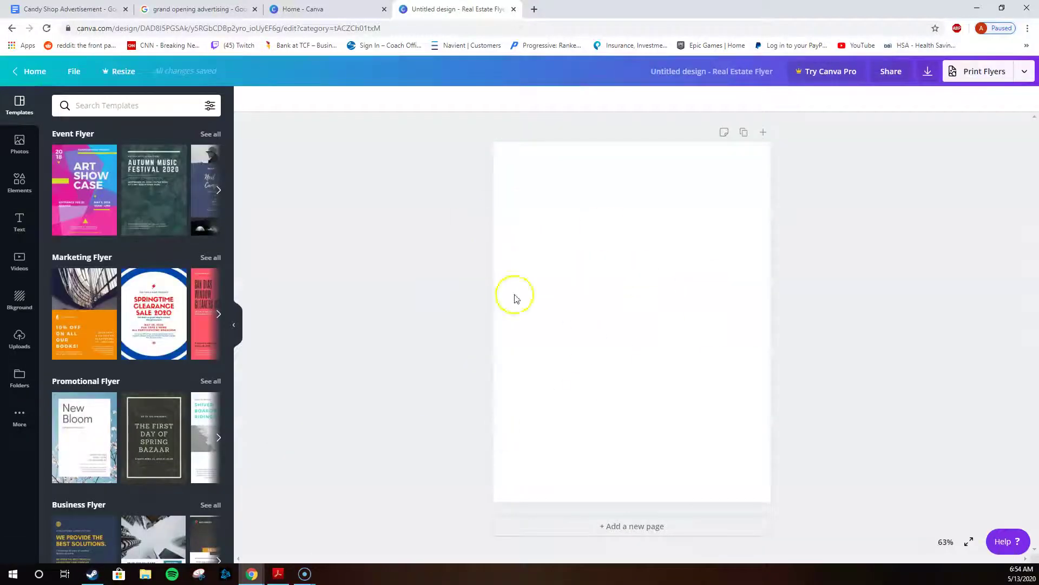
# Search the templates for "Grand Opening Flyer" and look through the resulting designs.
pyautogui.moveTo(139, 206)
pyautogui.write('grand')
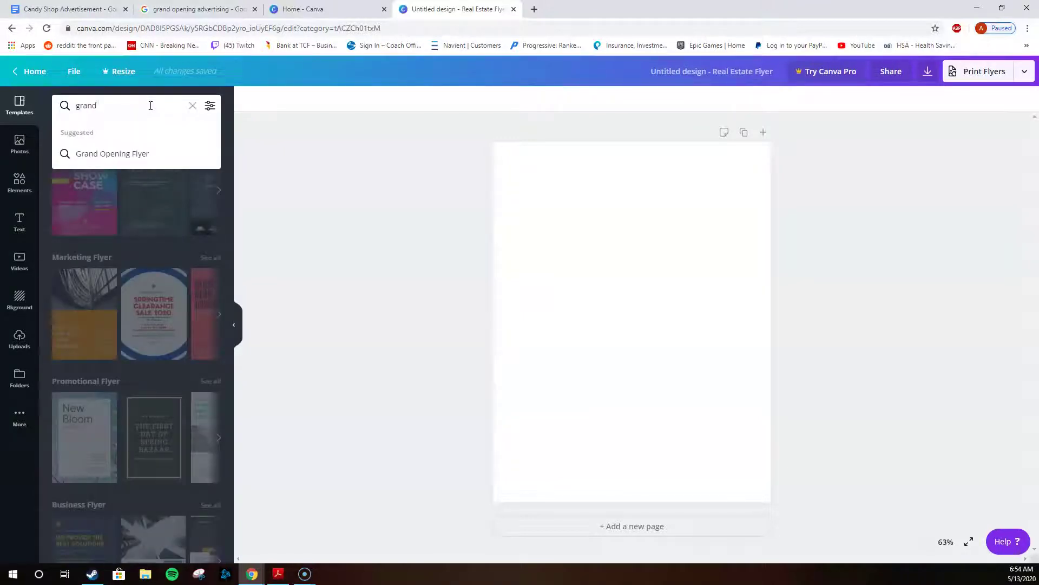
pyautogui.click(162, 154)
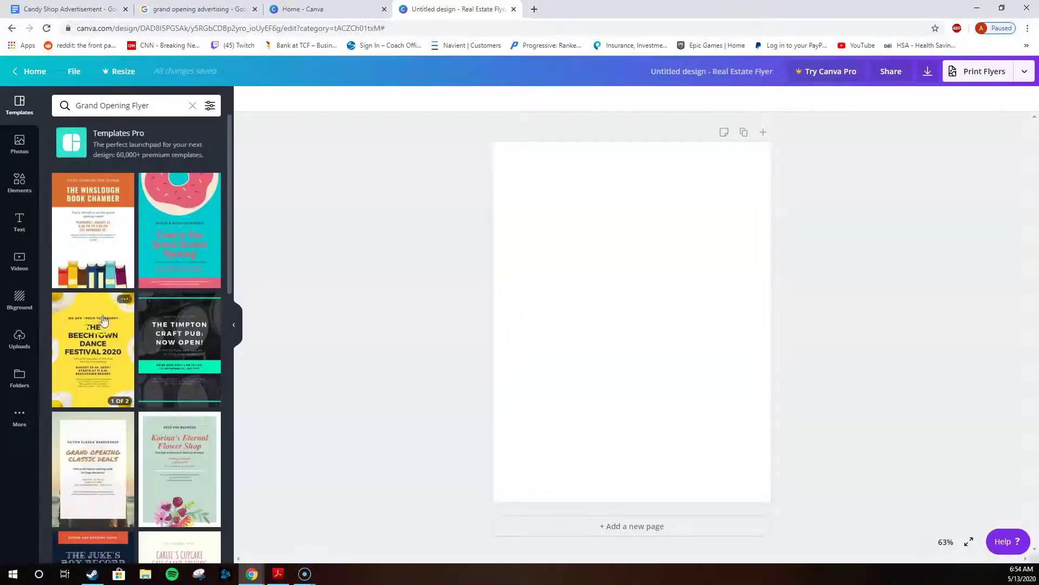
pyautogui.scroll(-5, 158, 278)
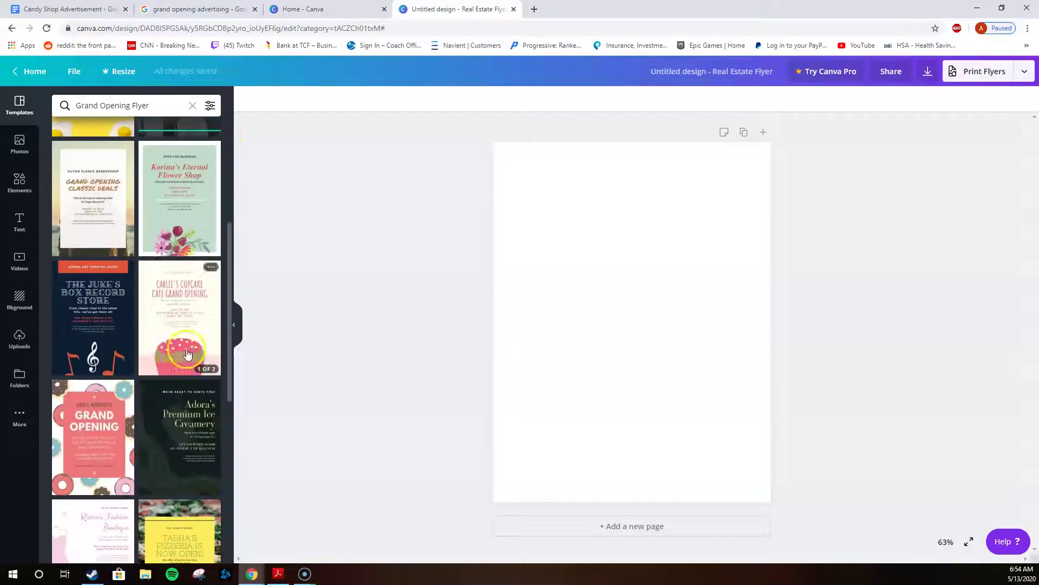
pyautogui.scroll(-15, 94, 214)
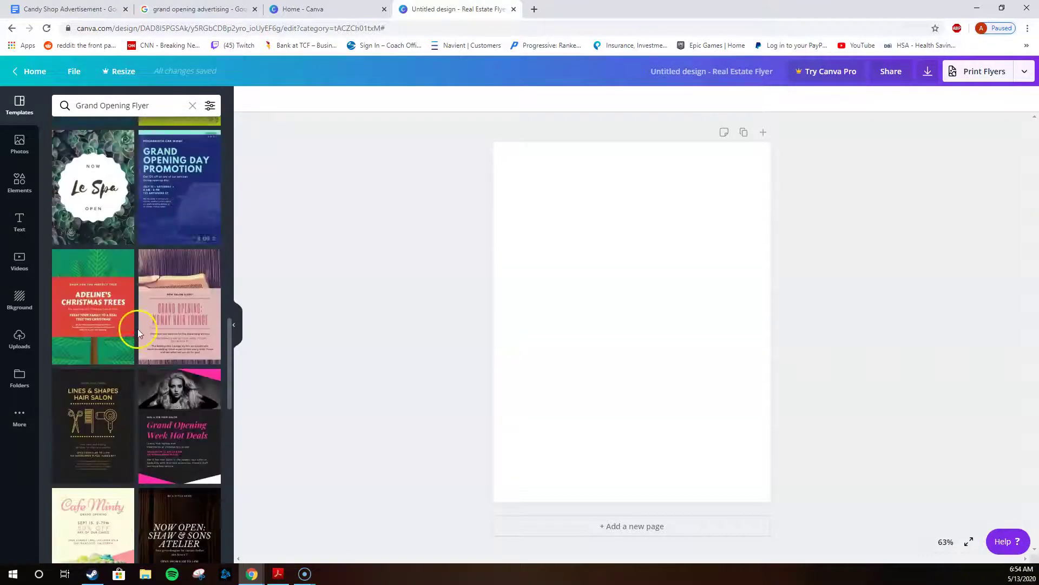
pyautogui.scroll(-20, 138, 331)
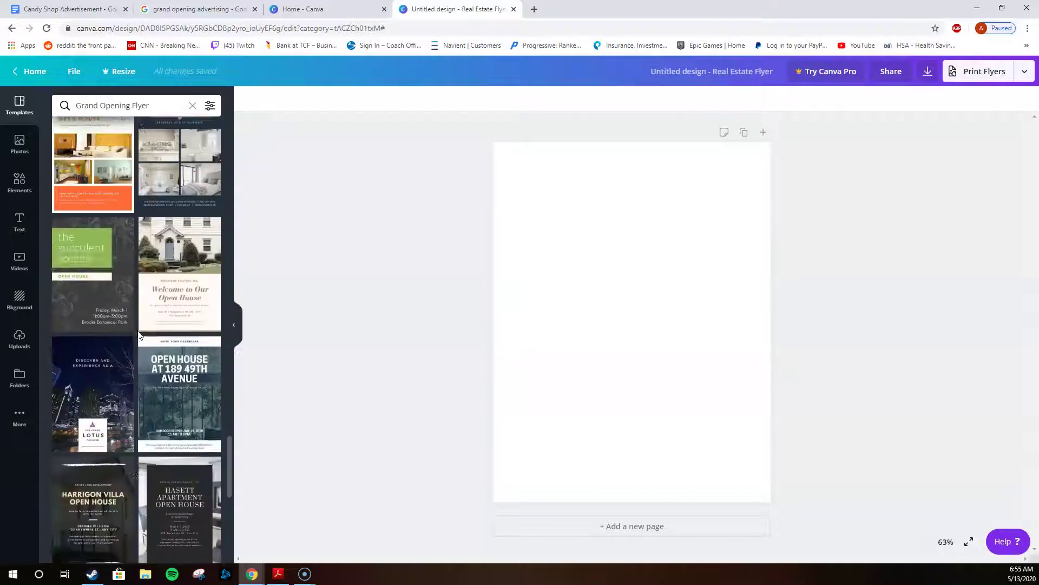
pyautogui.scroll(-9, 140, 336)
pyautogui.scroll(19, 141, 336)
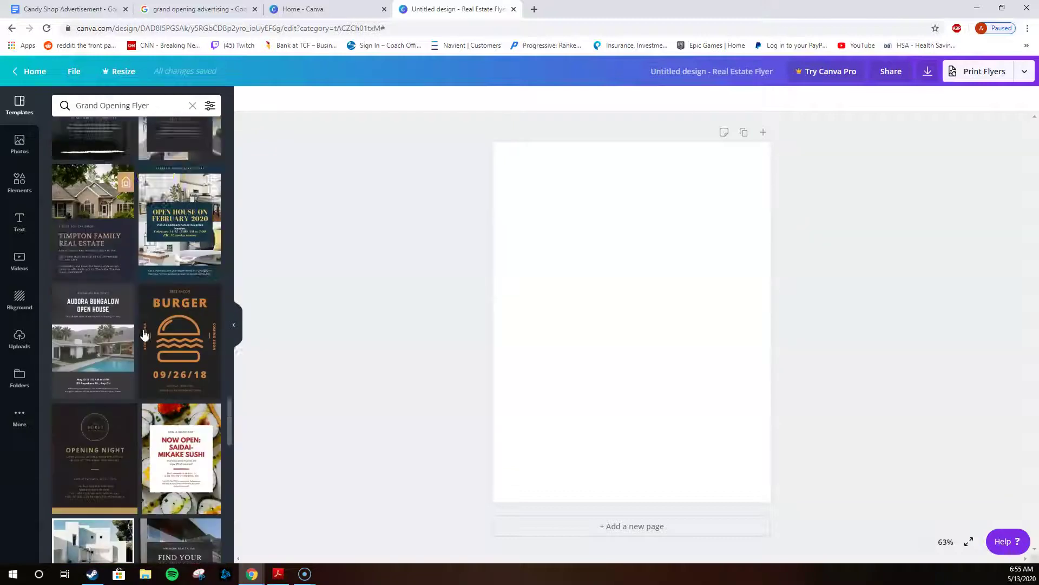
# Search the templates for "candy" and look through the designs for one that suits a candy shop.
pyautogui.doubleClick(162, 105)
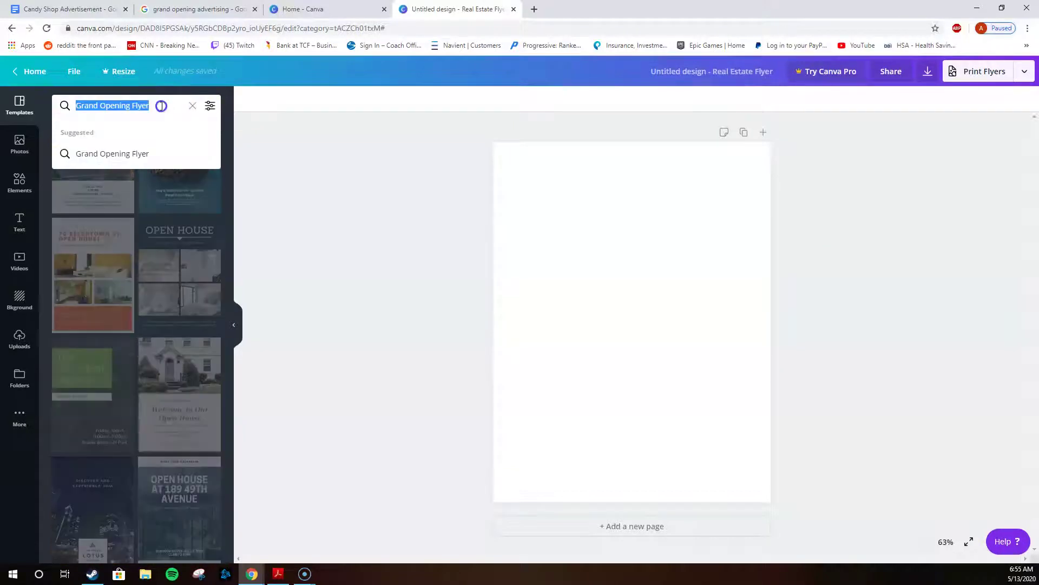
pyautogui.write('cabdt')
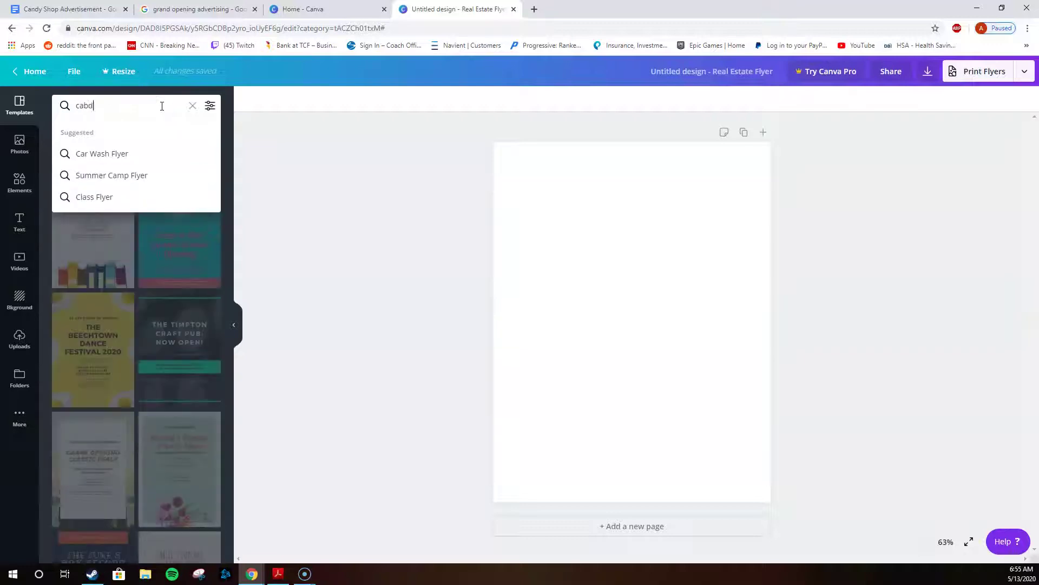
pyautogui.press('BackSpace')
pyautogui.press('BackSpace')
pyautogui.press('BackSpace')
pyautogui.write('ndy')
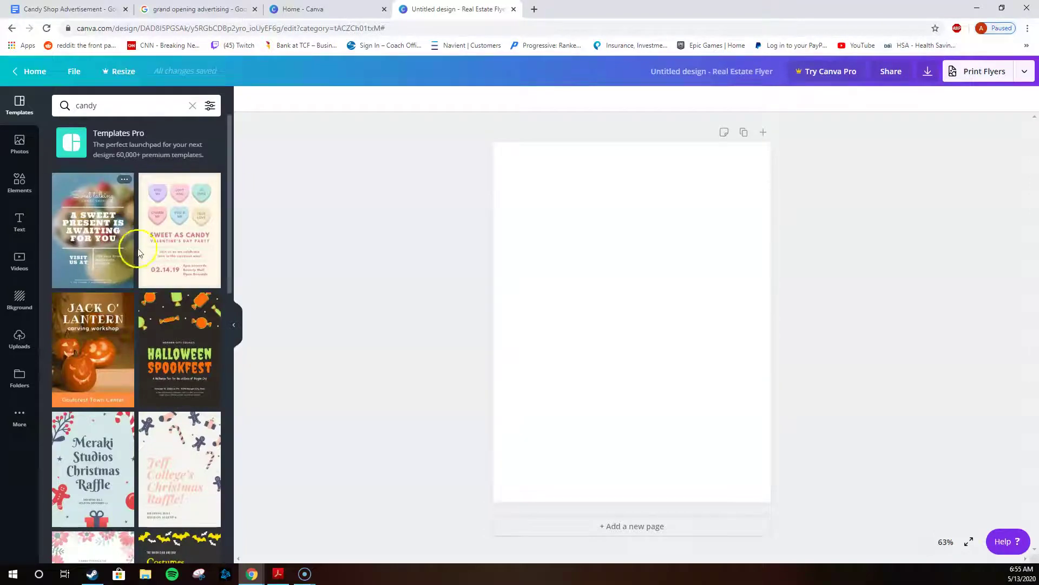
pyautogui.scroll(-7, 157, 415)
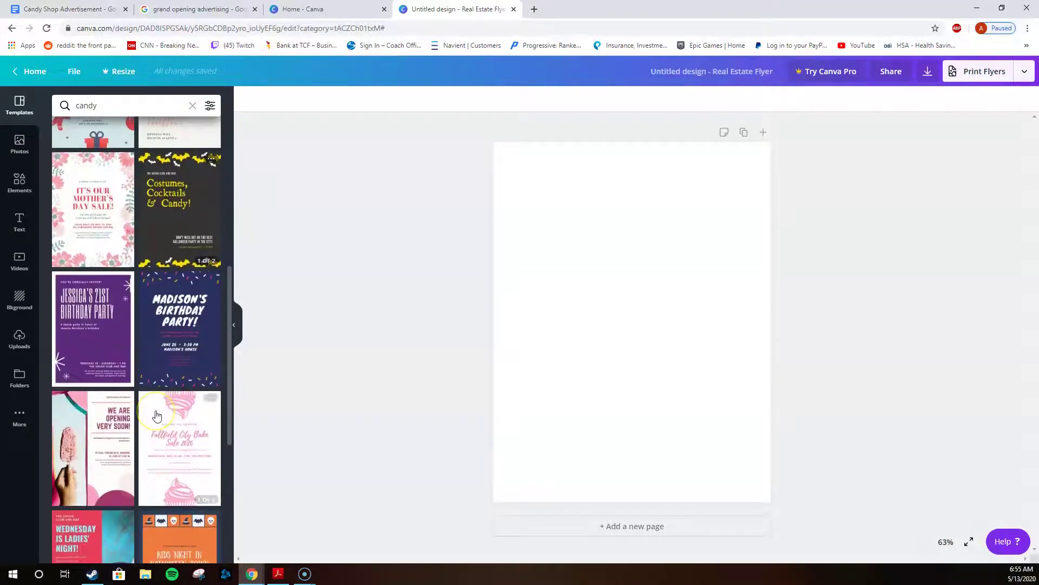
pyautogui.scroll(-5, 173, 407)
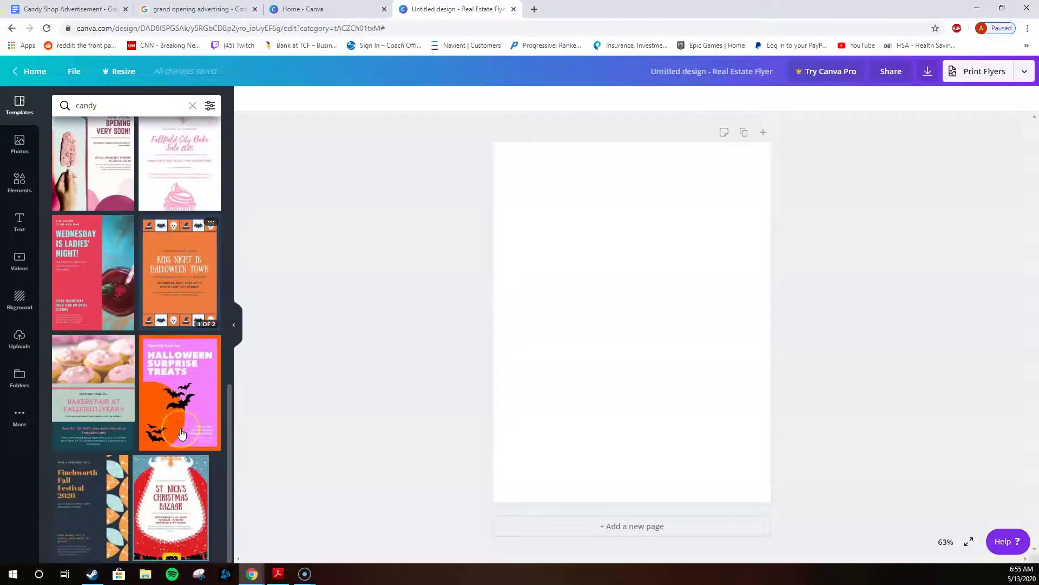
pyautogui.scroll(10, 184, 435)
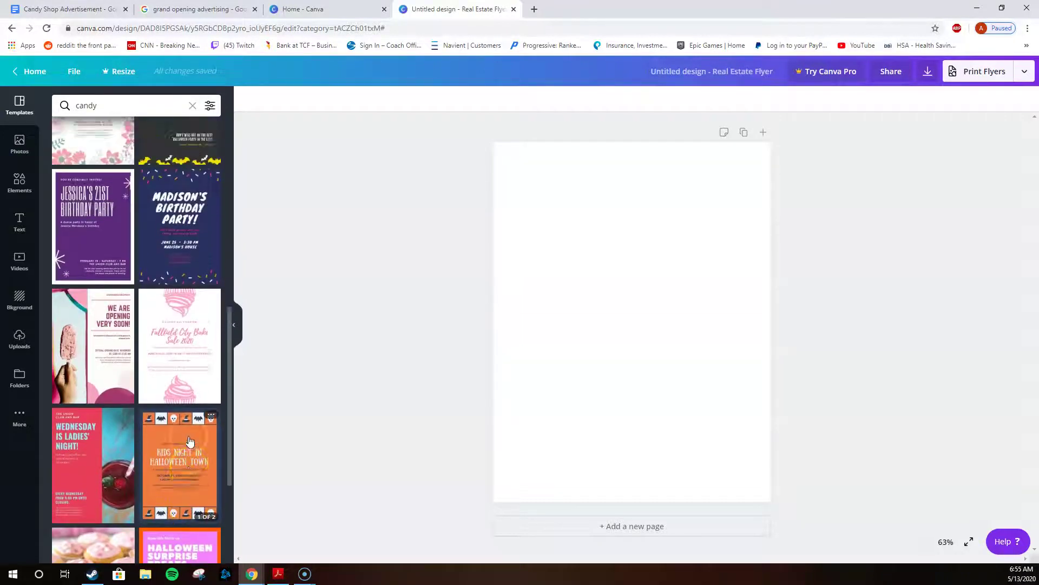
pyautogui.scroll(3, 190, 441)
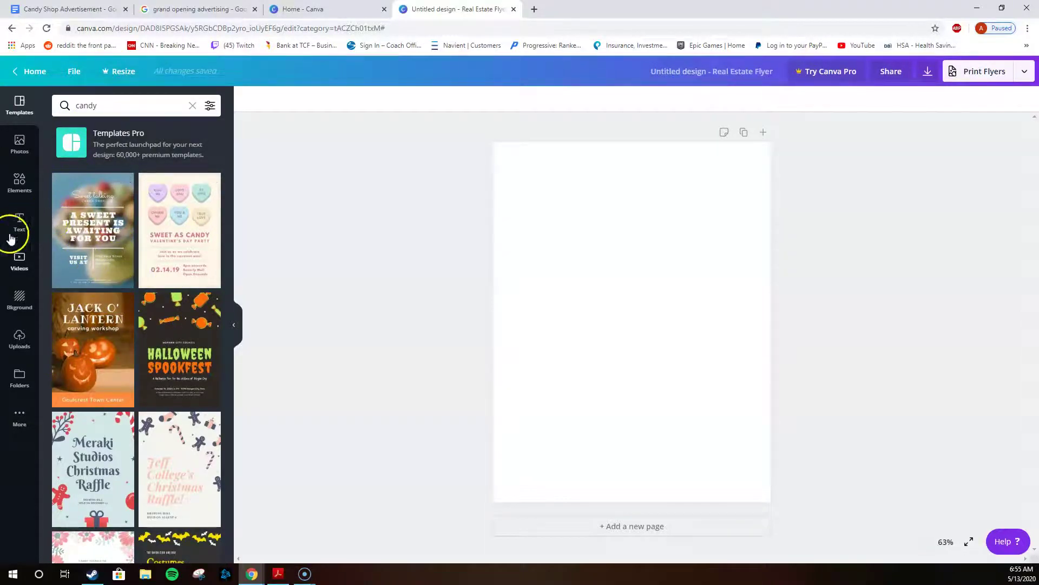
# Apply the textured pink, purple and blue gradient background to the blank flyer page.
pyautogui.click(30, 308)
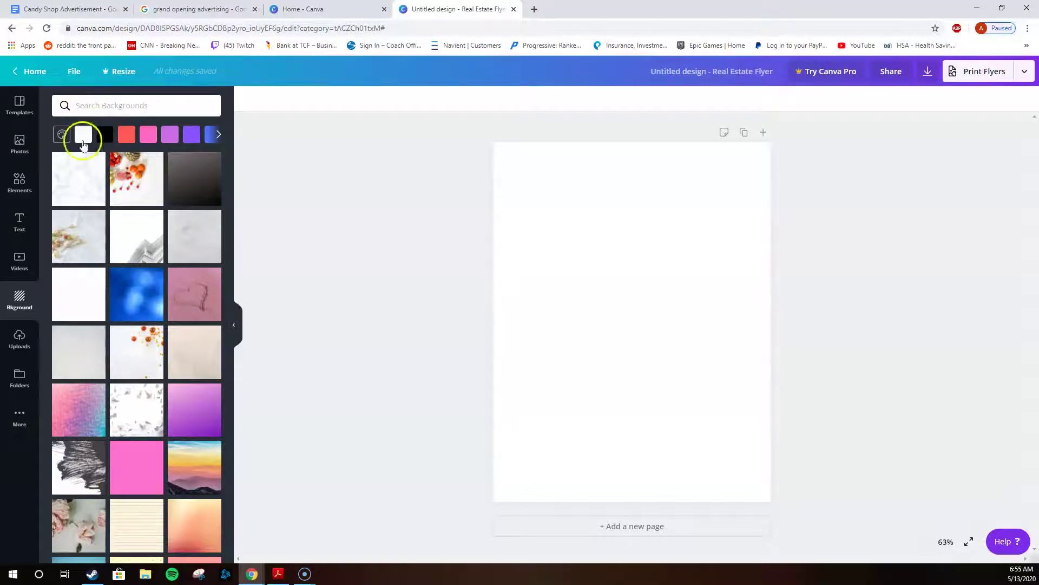
pyautogui.moveTo(84, 420); pyautogui.dragTo(566, 246)
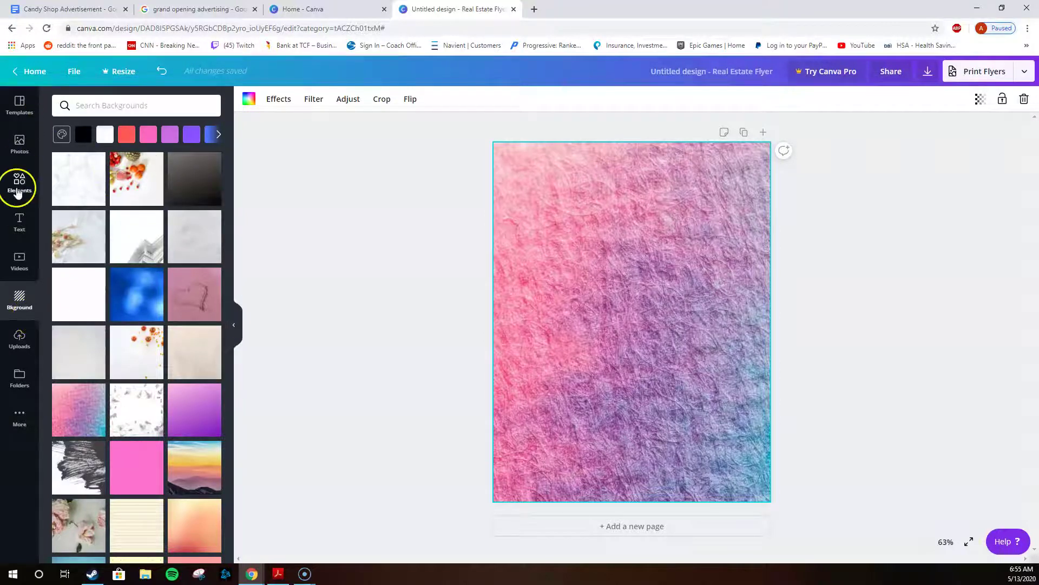
# Examine the available elements, including the grids, shapes, frames, stickers, charts, gradients and illustration collections.
pyautogui.click(17, 191)
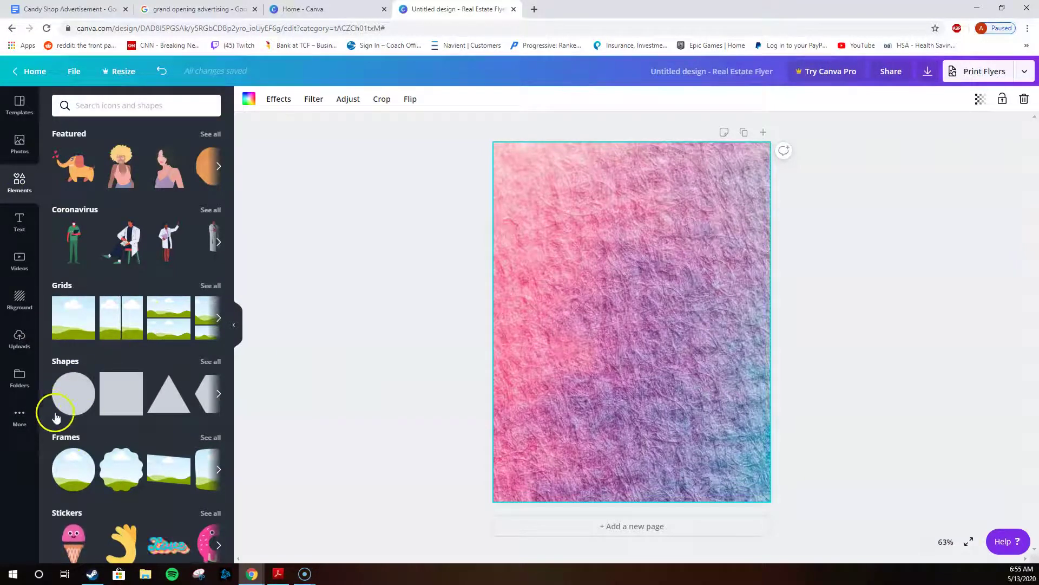
pyautogui.scroll(-6, 128, 456)
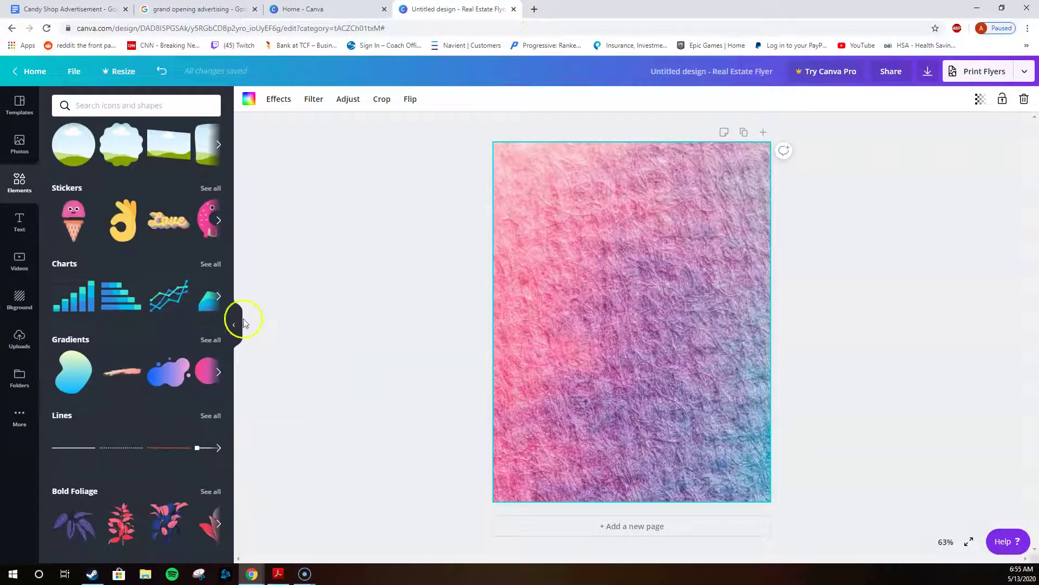
pyautogui.scroll(-3, 76, 428)
pyautogui.scroll(-5, 75, 427)
pyautogui.scroll(-13, 79, 430)
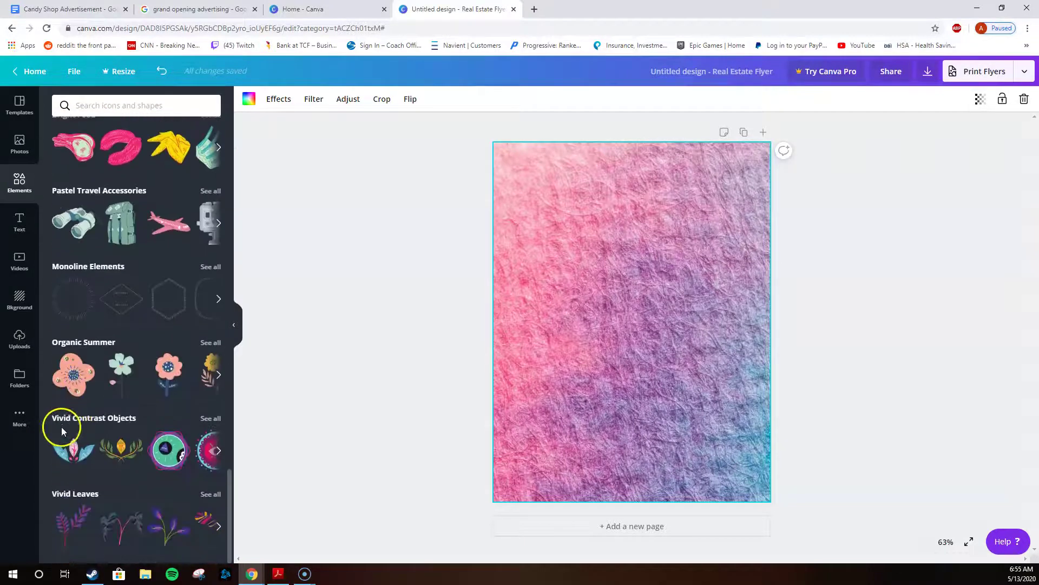
pyautogui.scroll(20, 60, 426)
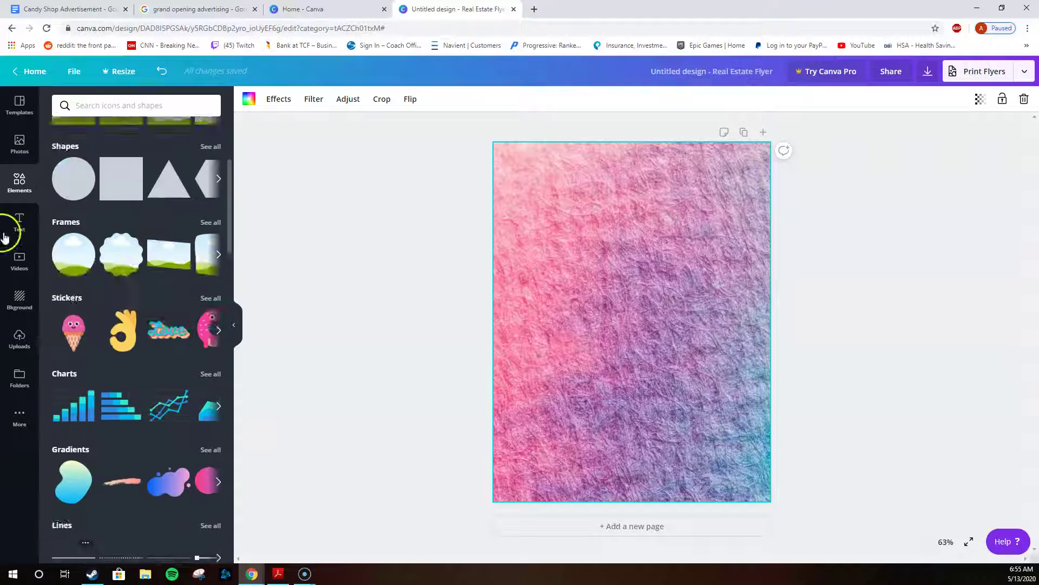
pyautogui.scroll(2, 51, 210)
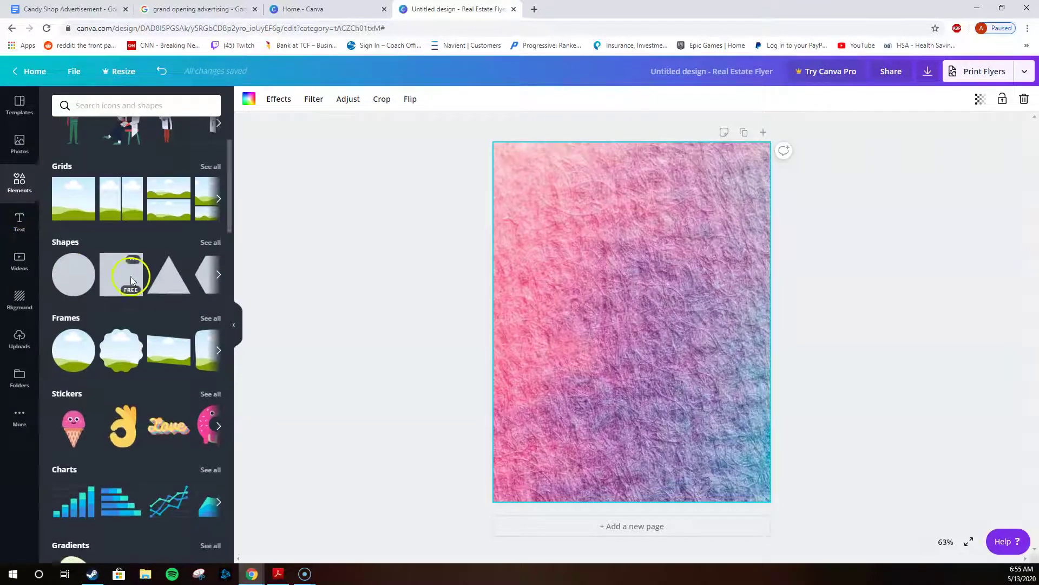
pyautogui.scroll(-4, 131, 279)
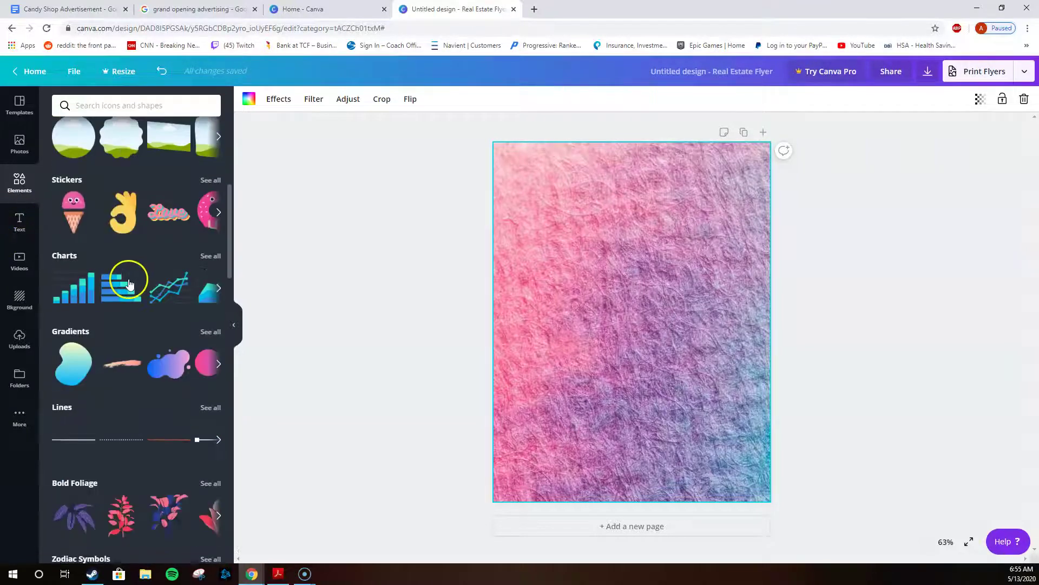
# Add the "Wild SALE up to 50% off!" font combination near the top of the flyer.
pyautogui.click(22, 224)
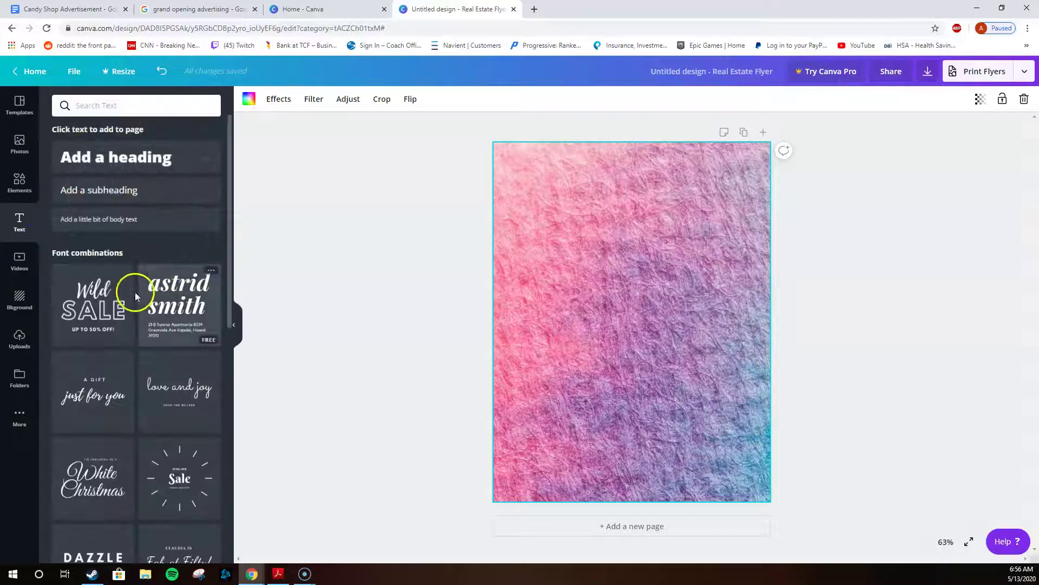
pyautogui.moveTo(91, 312); pyautogui.dragTo(49, 412)
pyautogui.click(94, 306)
pyautogui.click(627, 188)
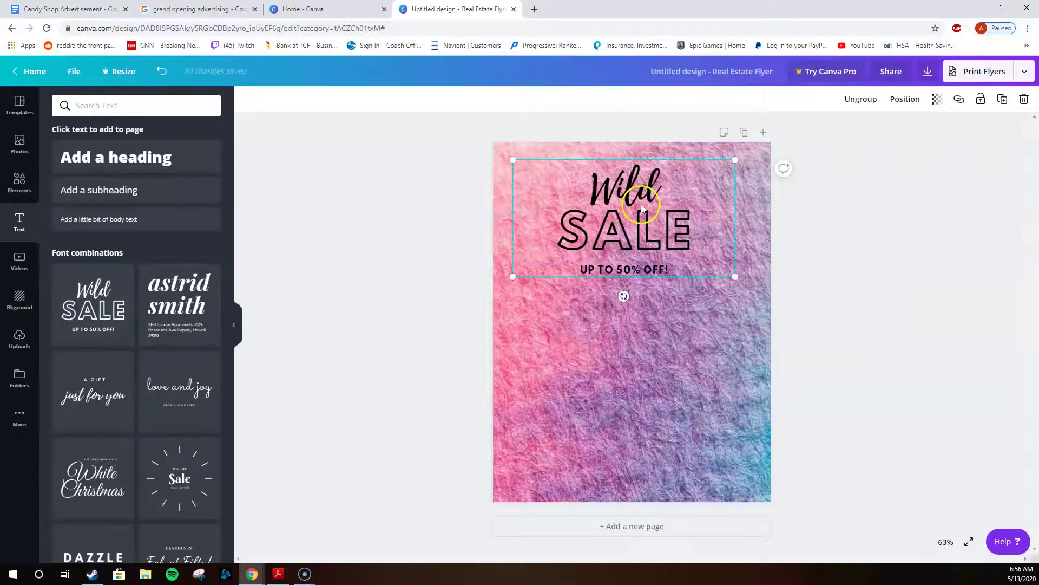
pyautogui.scroll(-3, 132, 331)
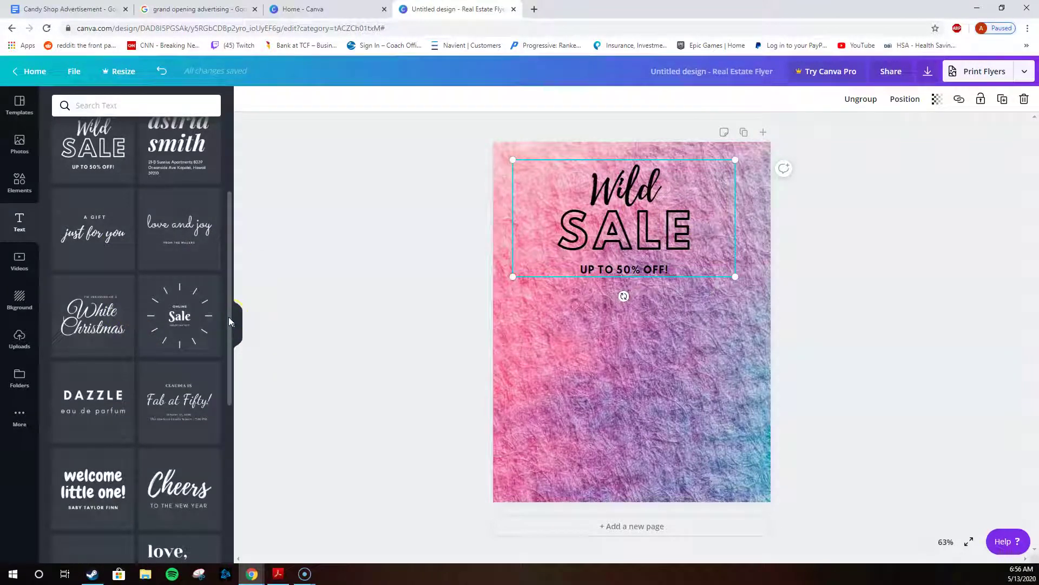
pyautogui.click(619, 248)
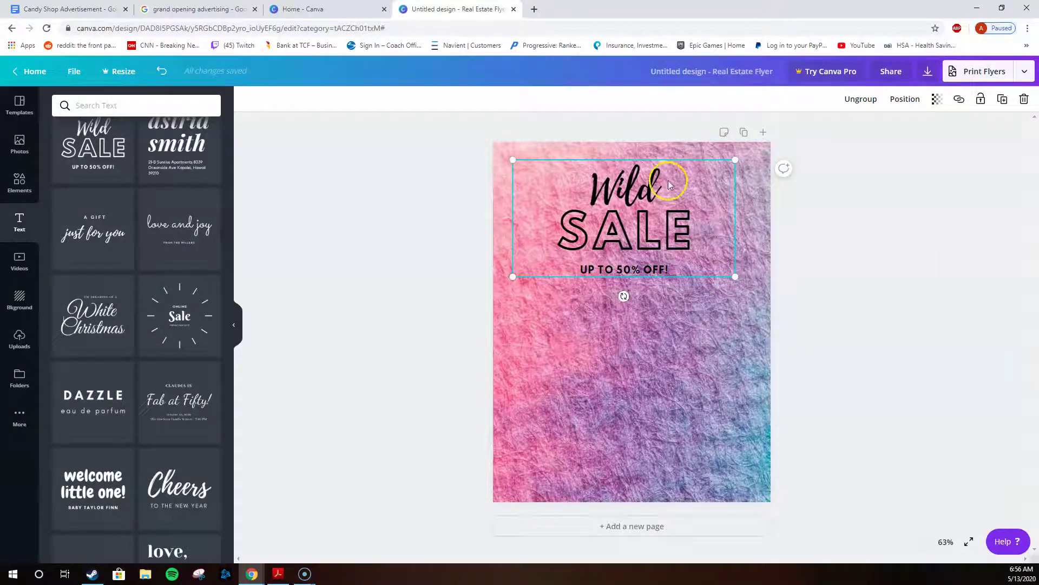
# Replace the script word "Wild" in the heading group with "Grand".
pyautogui.click(652, 193)
pyautogui.click(599, 275)
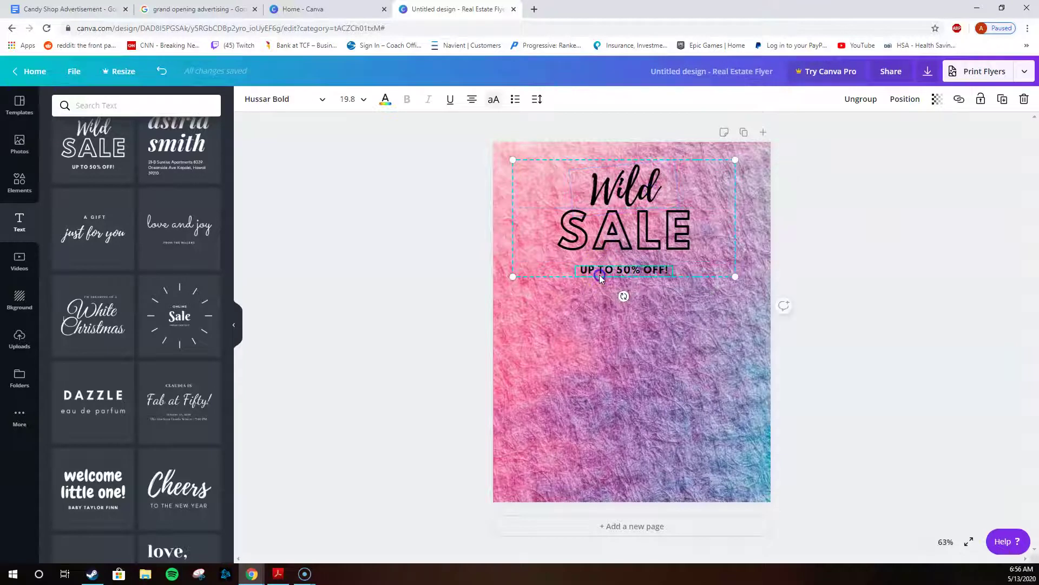
pyautogui.click(621, 188)
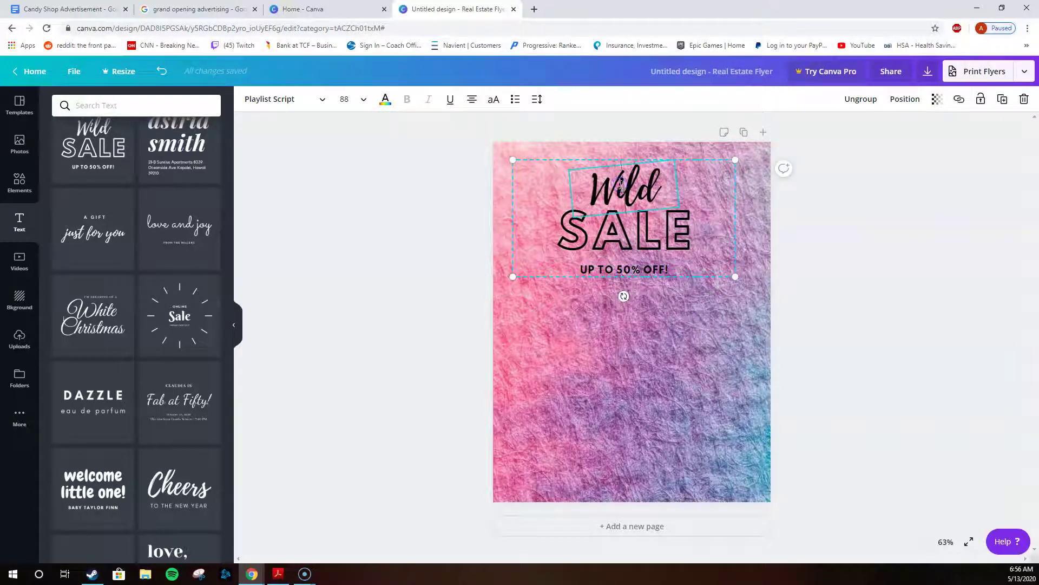
pyautogui.click(621, 184)
pyautogui.write('Grand')
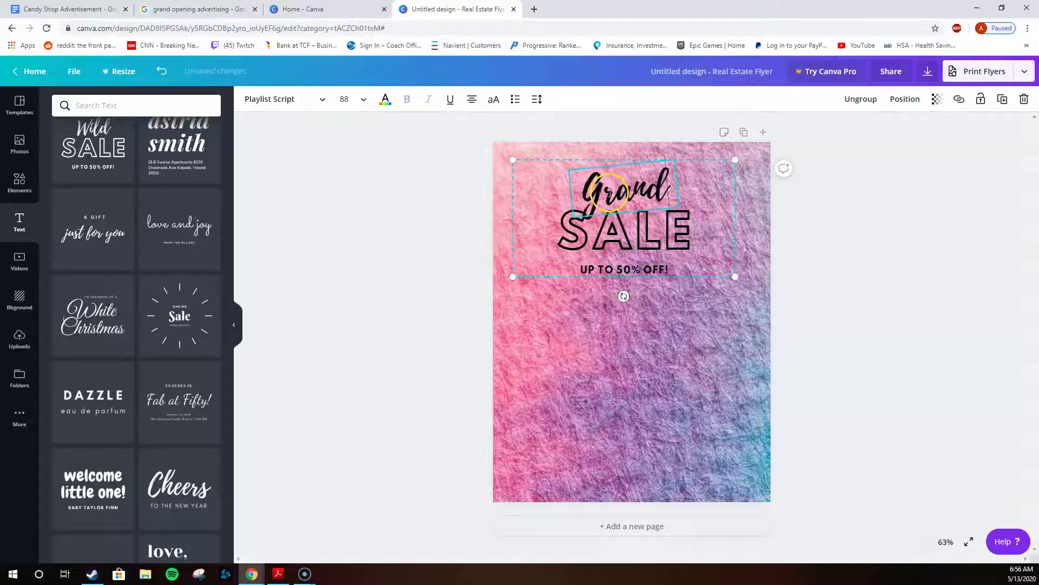
# Replace the outlined word "SALE" in the heading group with "OPENING".
pyautogui.click(628, 235)
pyautogui.click(629, 235)
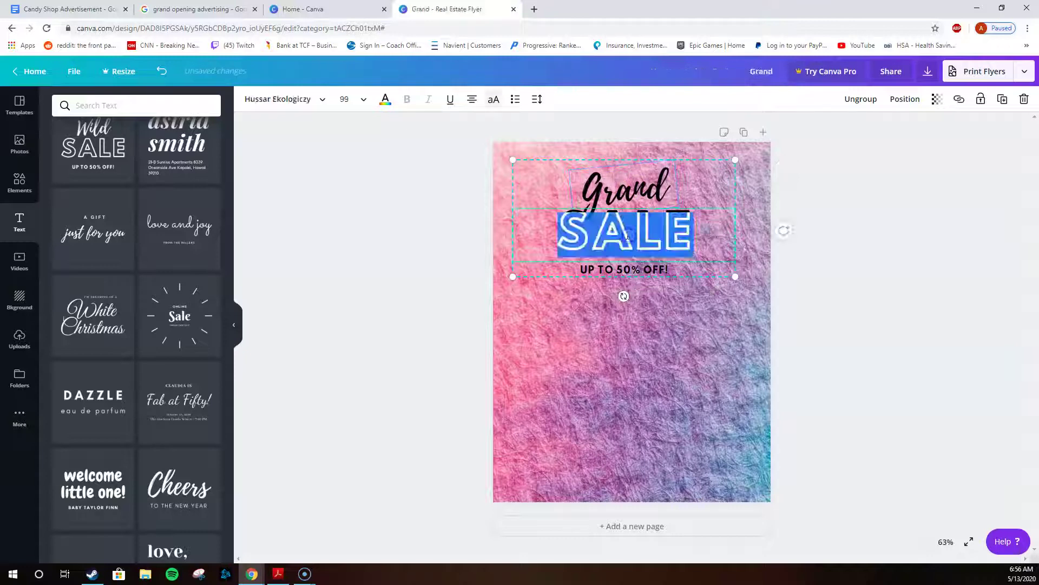
pyautogui.write('OPE')
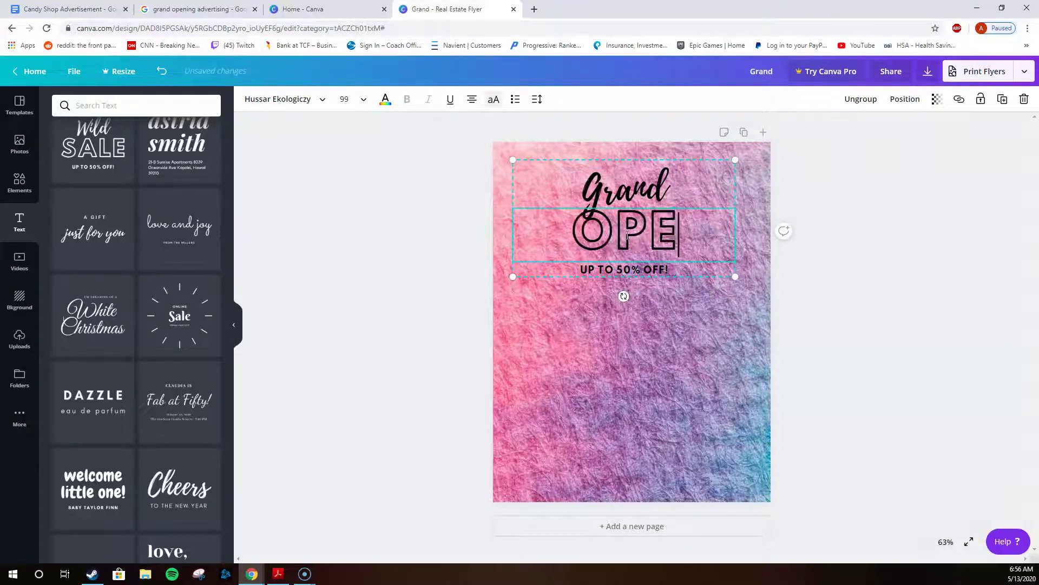
pyautogui.write('NING')
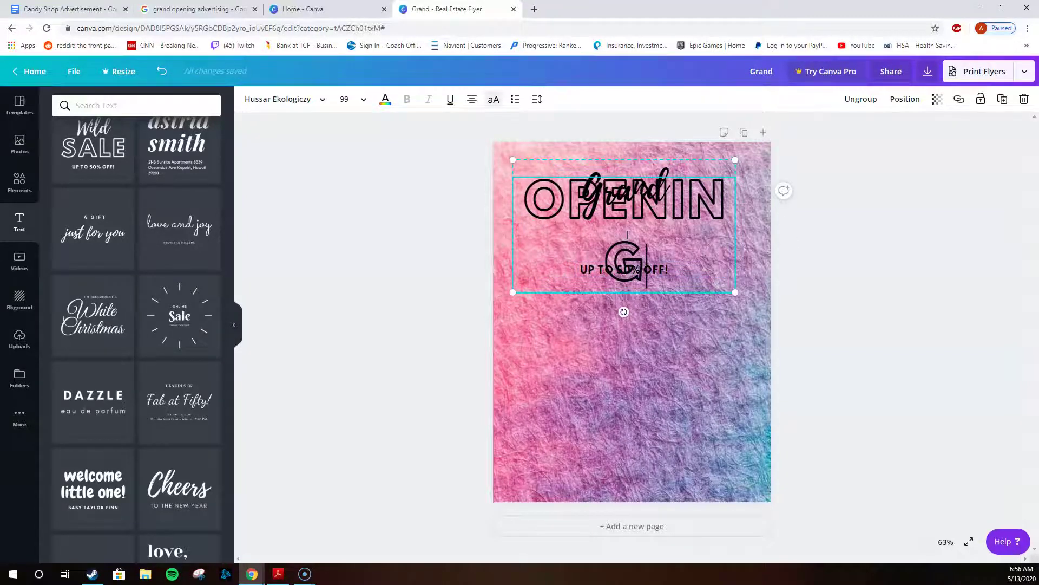
# Enlarge the heading group toward both page edges and set the word "OPENING" to font size 90 so it fits on one line.
pyautogui.moveTo(734, 291); pyautogui.dragTo(751, 302)
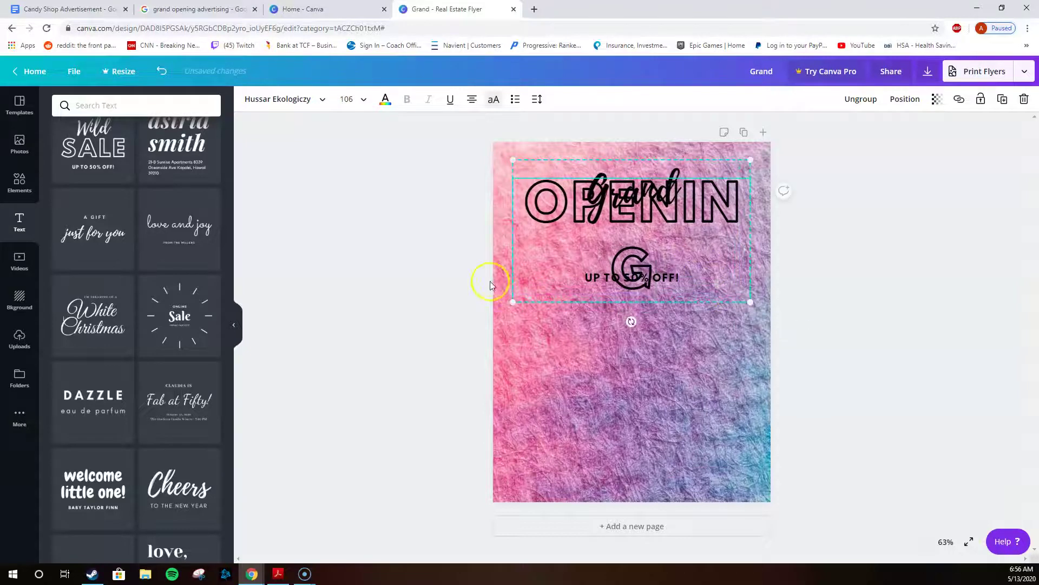
pyautogui.moveTo(512, 302); pyautogui.dragTo(494, 289)
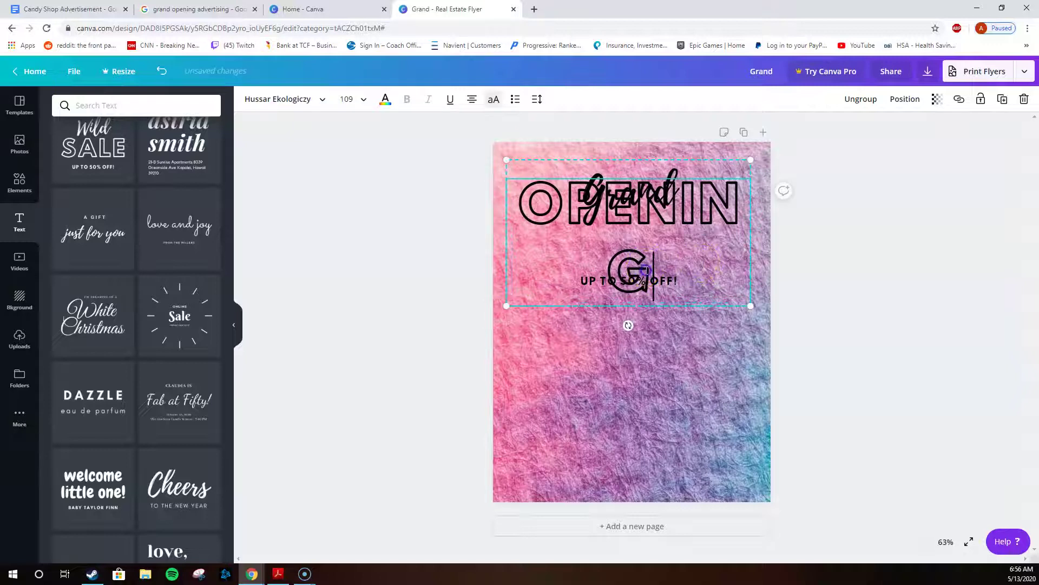
pyautogui.doubleClick(645, 269)
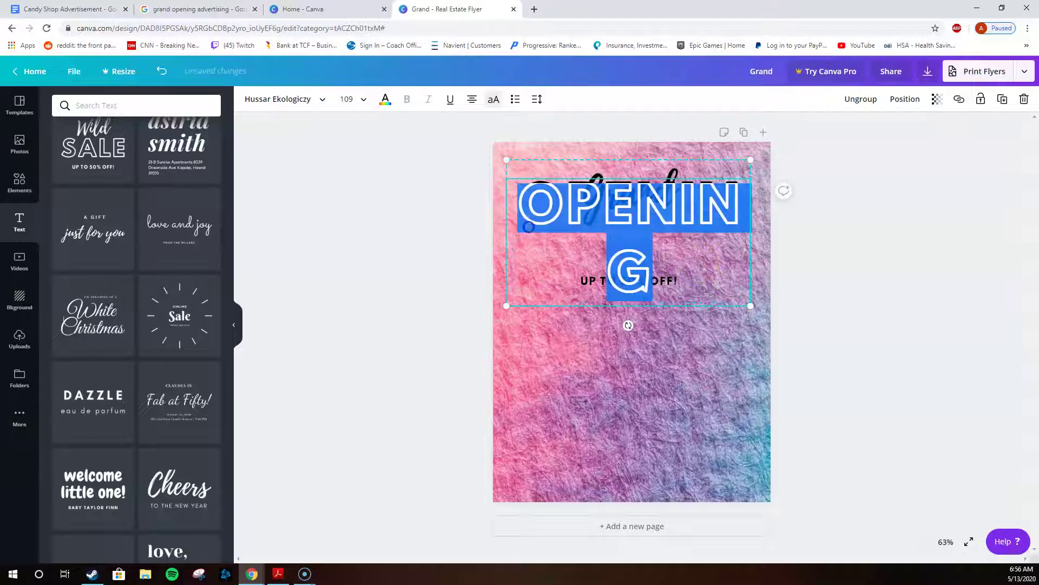
pyautogui.click(357, 101)
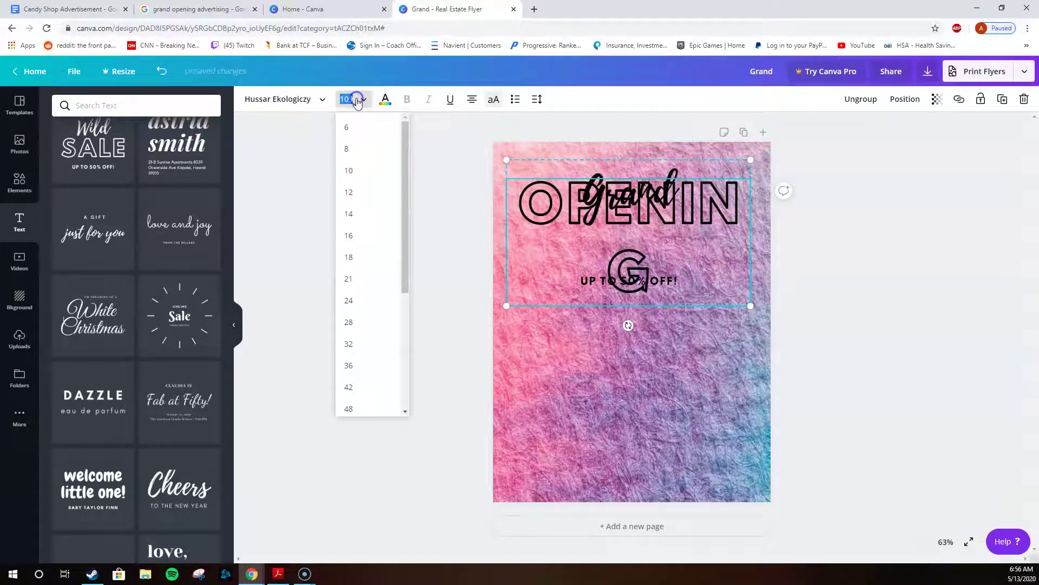
pyautogui.click(336, 213)
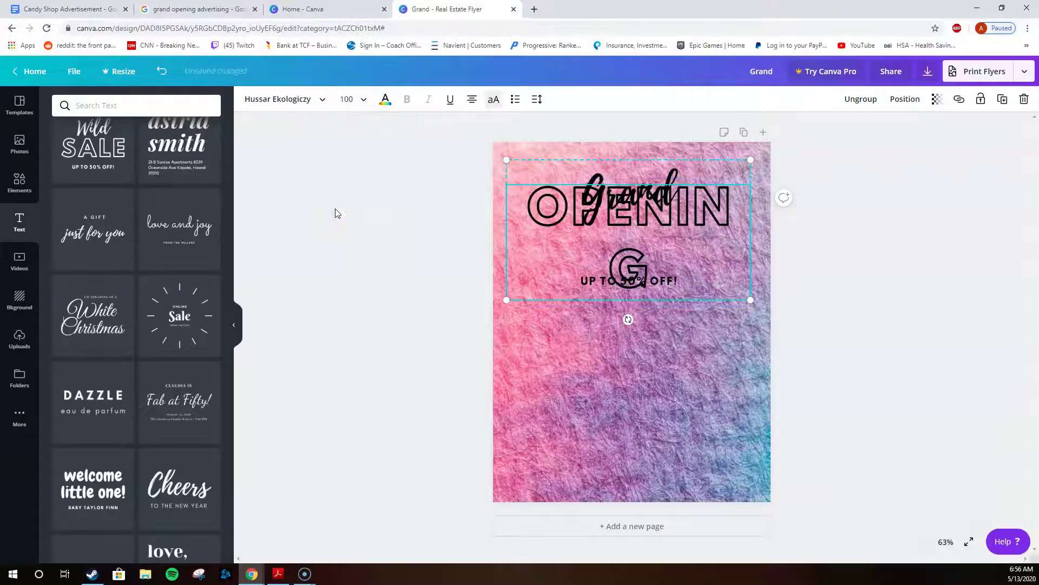
pyautogui.click(344, 99)
pyautogui.click(341, 100)
pyautogui.write('80')
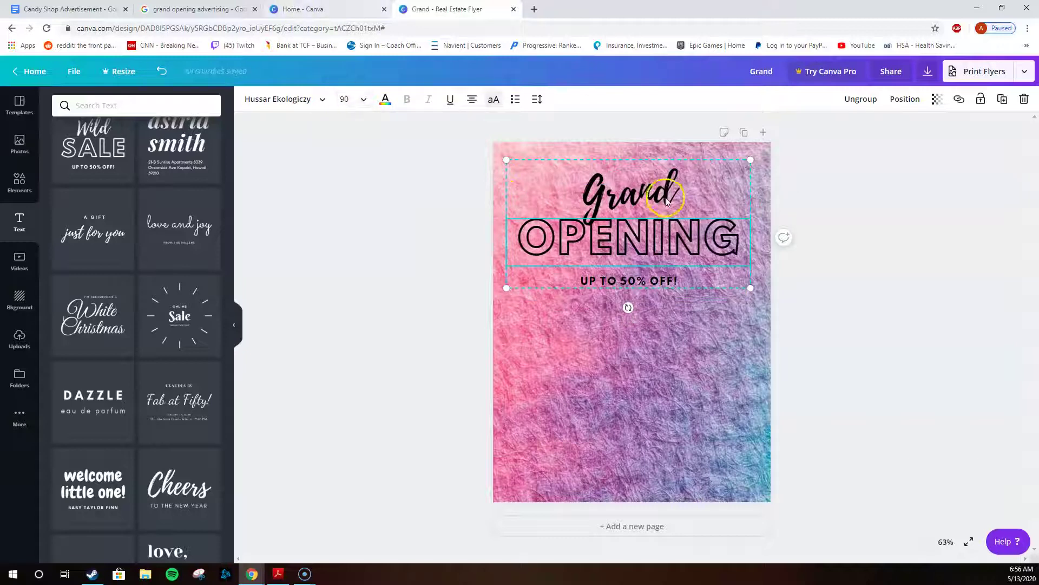
# Replace the "UP TO 50% OFF!" line under the heading with "MAY 25TH, 2020".
pyautogui.click(643, 281)
pyautogui.click(643, 281)
pyautogui.write('MAY 25TH')
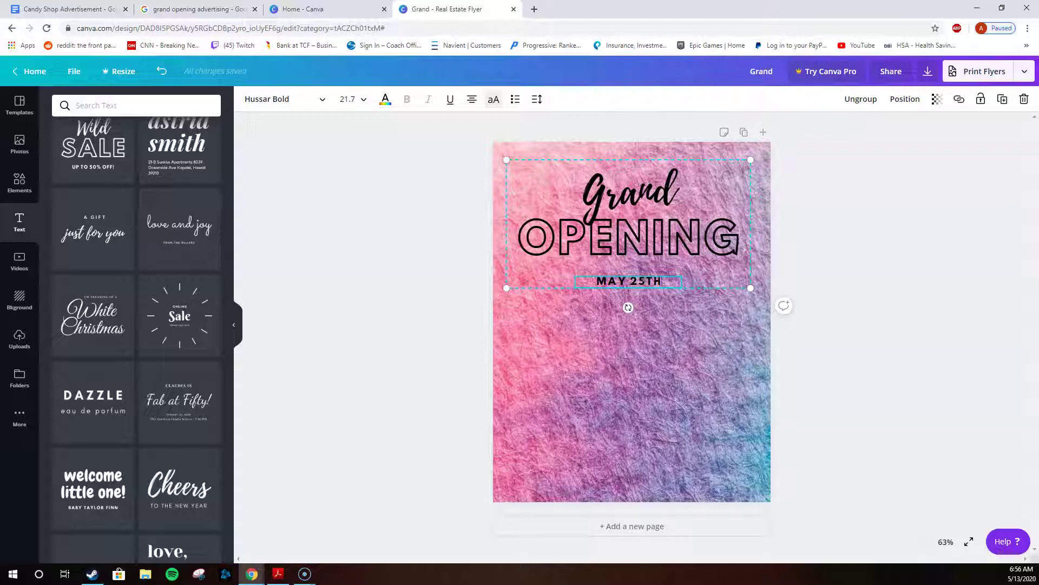
pyautogui.write(', 2020')
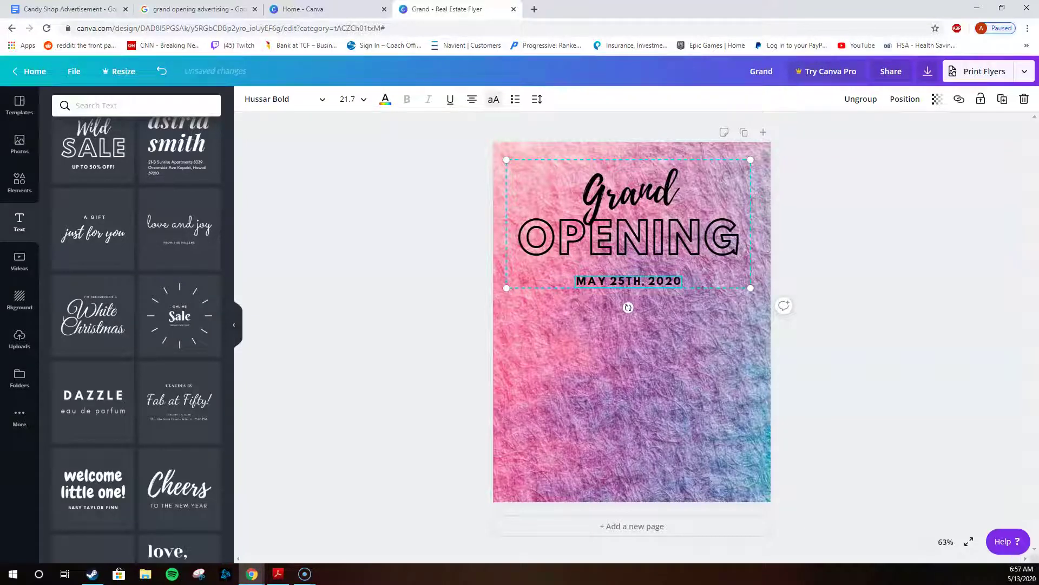
pyautogui.click(649, 358)
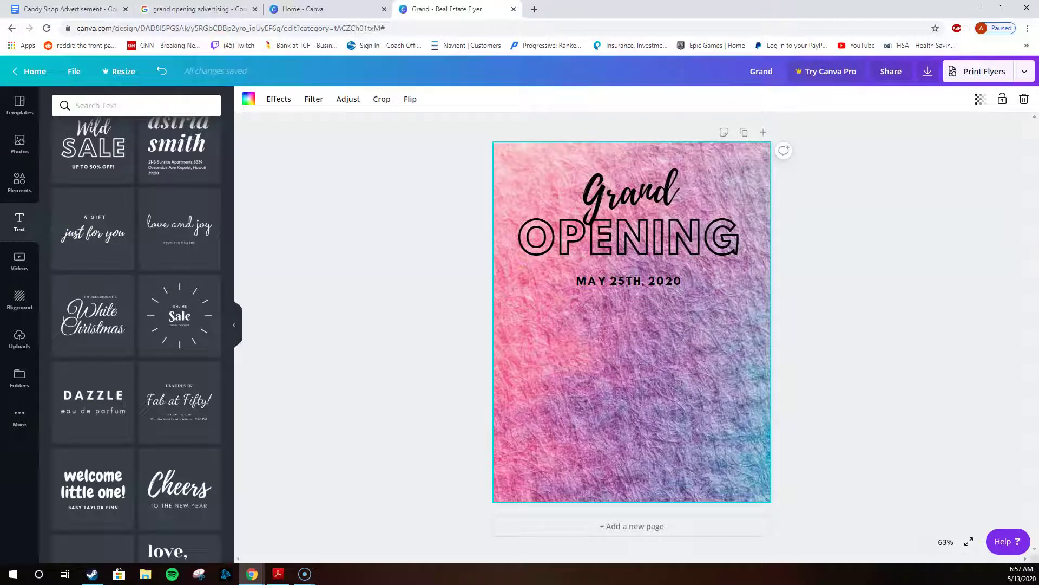
# Search the elements for "candy".
pyautogui.click(22, 186)
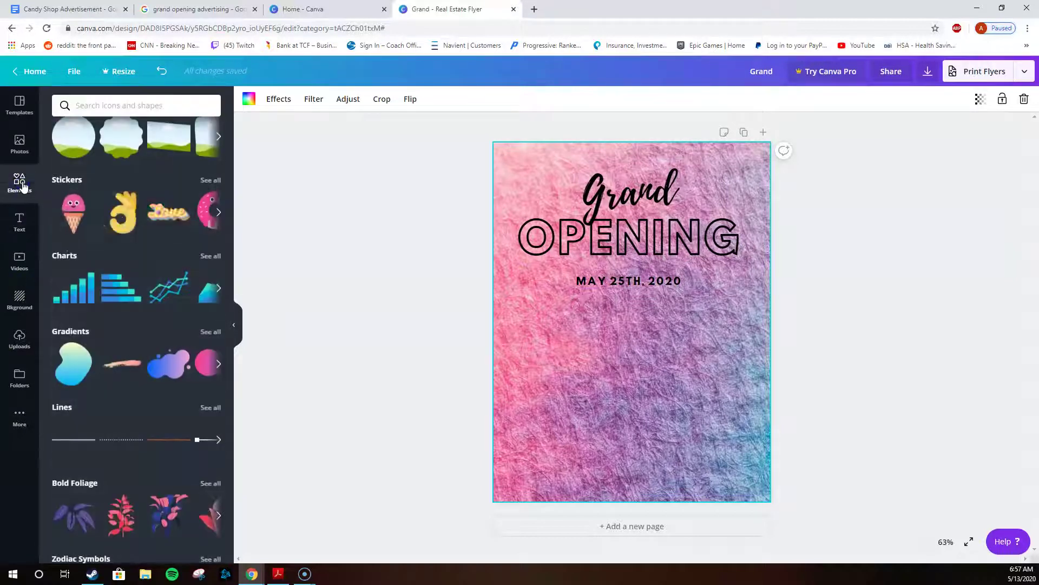
pyautogui.click(93, 110)
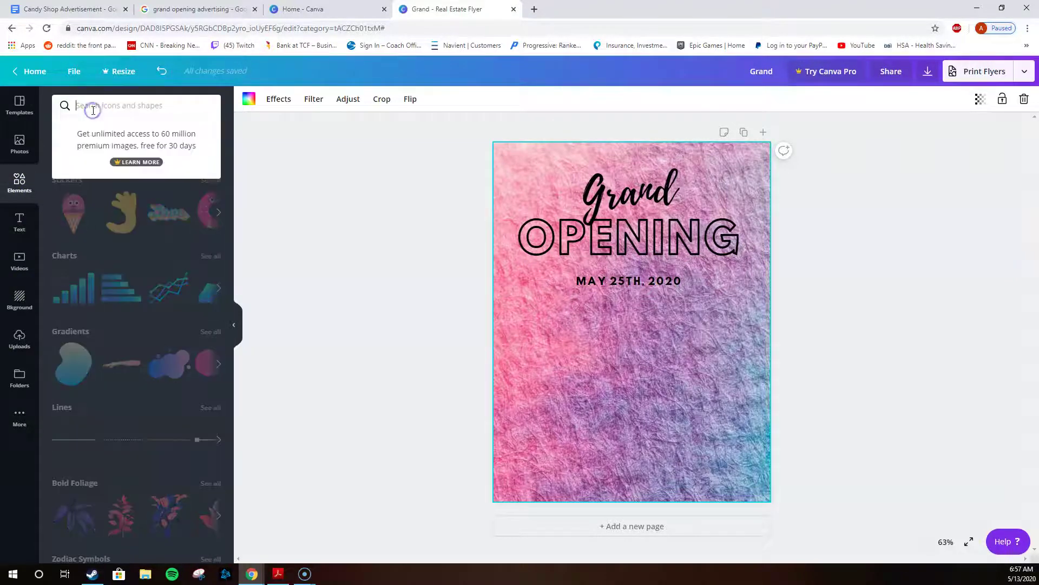
pyautogui.write('can')
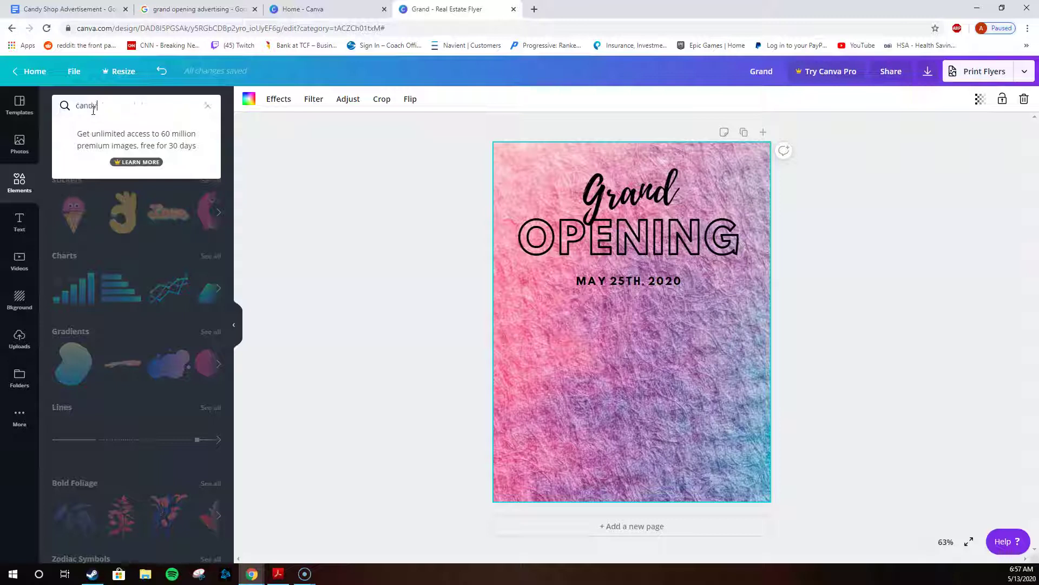
pyautogui.write('dy')
pyautogui.press('Return')
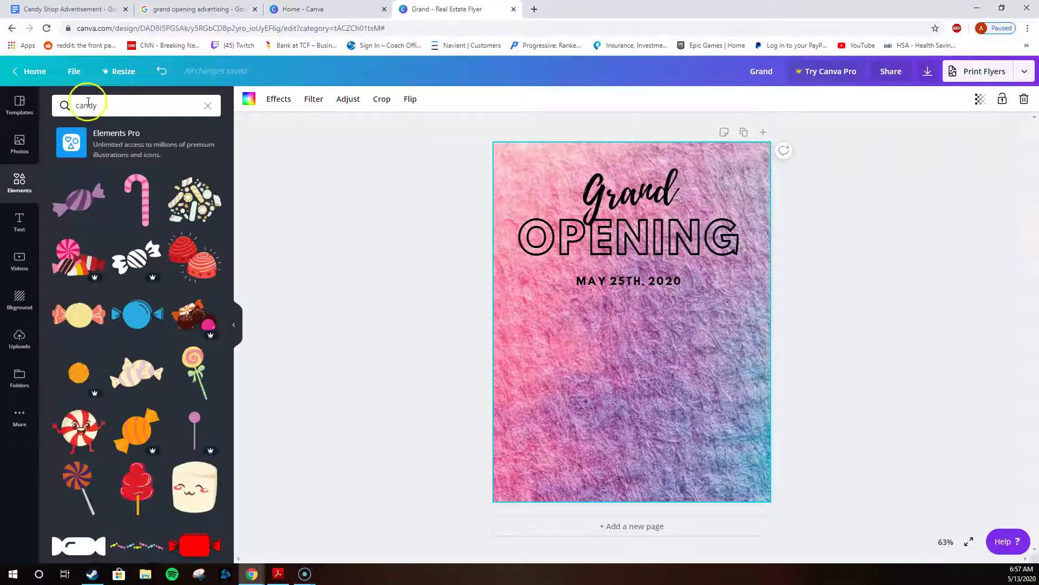
# Try the purple wrapped candy graphic on the flyer and delete it again.
pyautogui.click(71, 205)
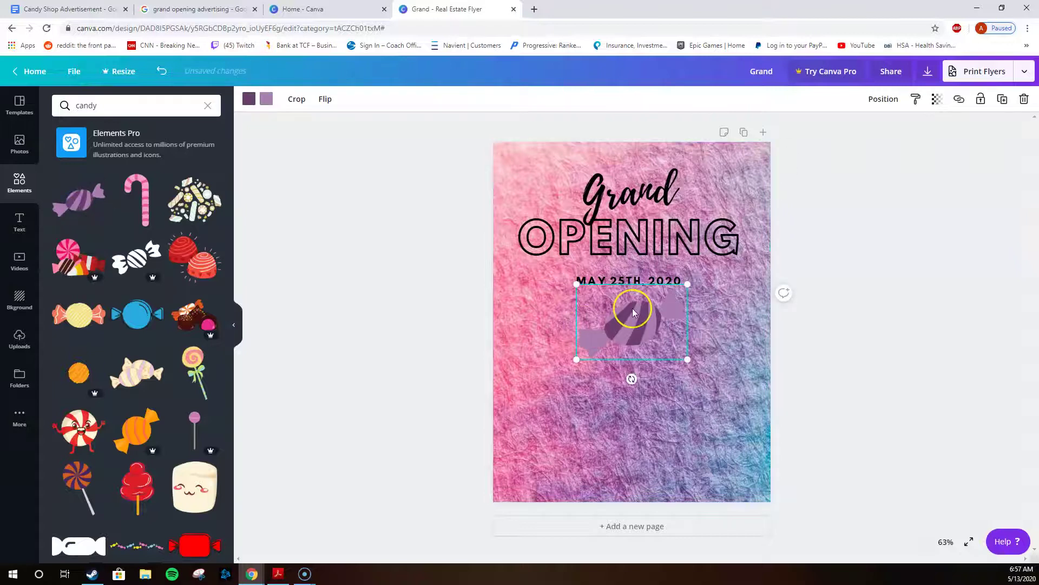
pyautogui.press('Delete')
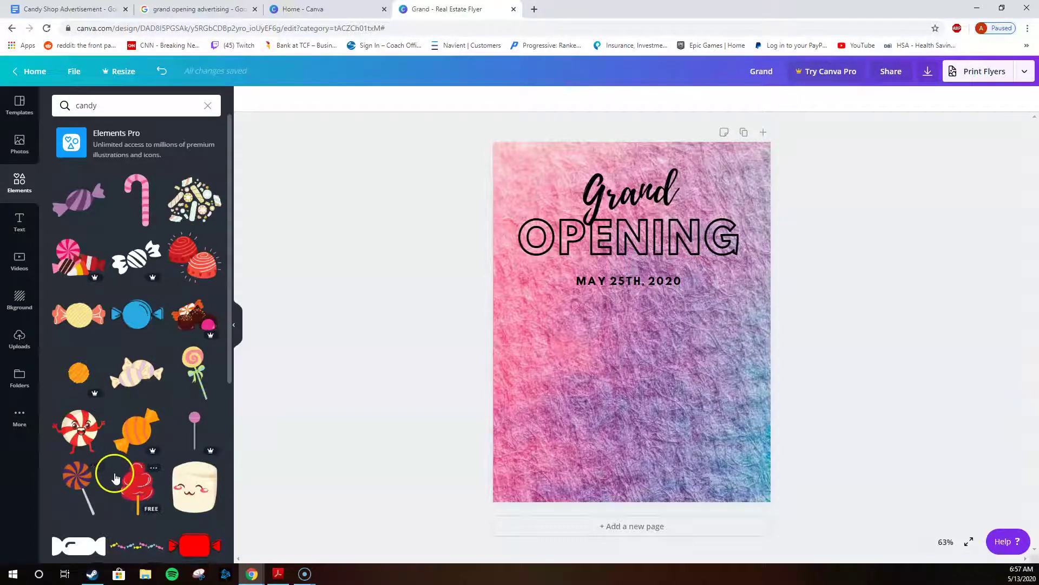
# Add the smiling marshmallow graphic to the flyer, shrink it and place it near the page's left edge below the heading.
pyautogui.scroll(-2, 116, 478)
pyautogui.click(200, 391)
pyautogui.moveTo(623, 314); pyautogui.dragTo(560, 352)
pyautogui.click(681, 439)
pyautogui.click(566, 364)
# Shrink the heading group, shift it right of centre near the page top, and move the marshmallow up to its lower left.
pyautogui.click(748, 279)
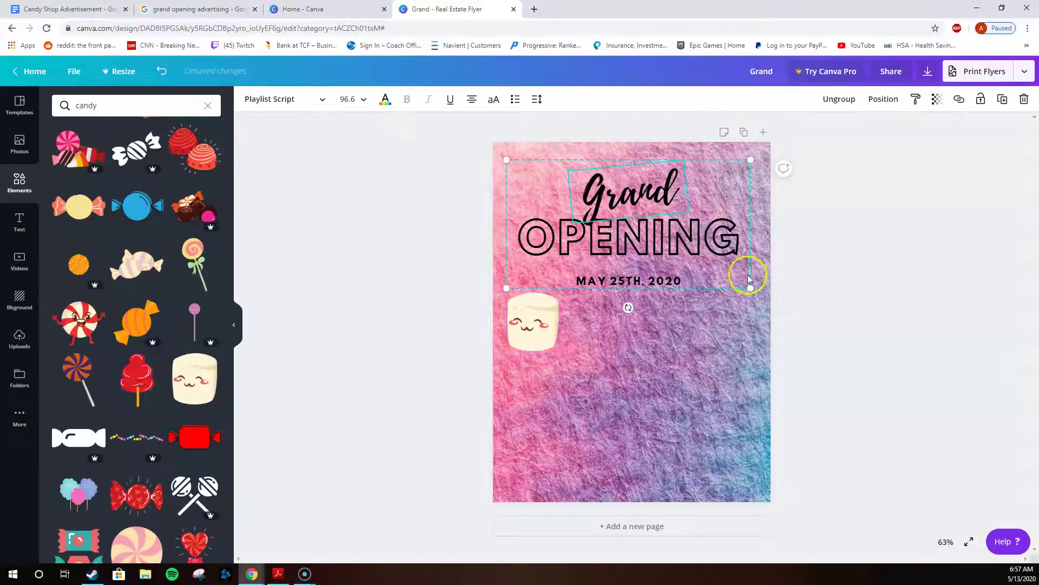
pyautogui.moveTo(750, 286); pyautogui.dragTo(698, 217)
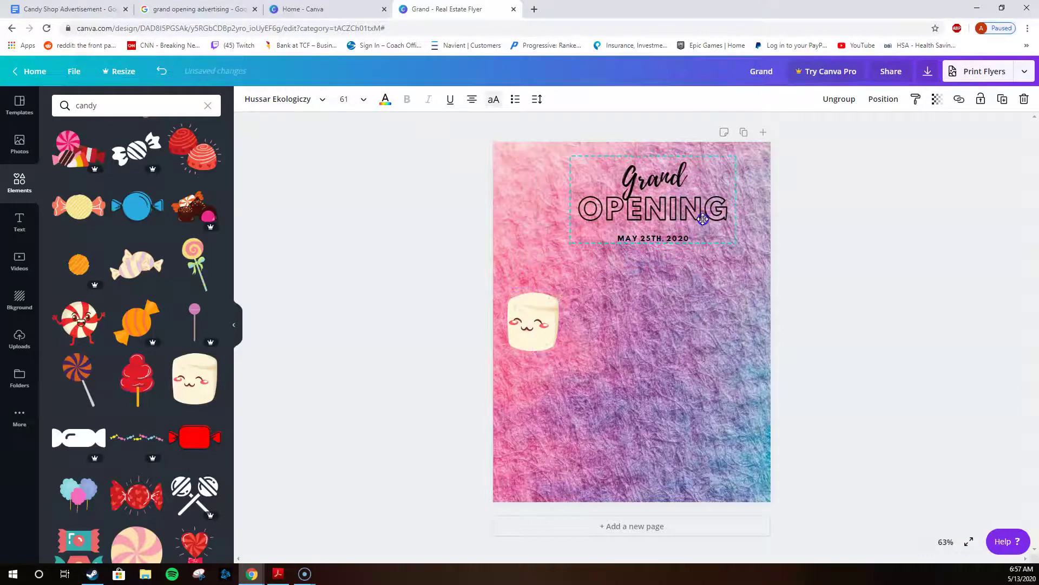
pyautogui.click(528, 317)
# Switch to the Candy Shop Advertisement document in Google Docs and review the list of components the advertisement must contain.
pyautogui.click(70, 9)
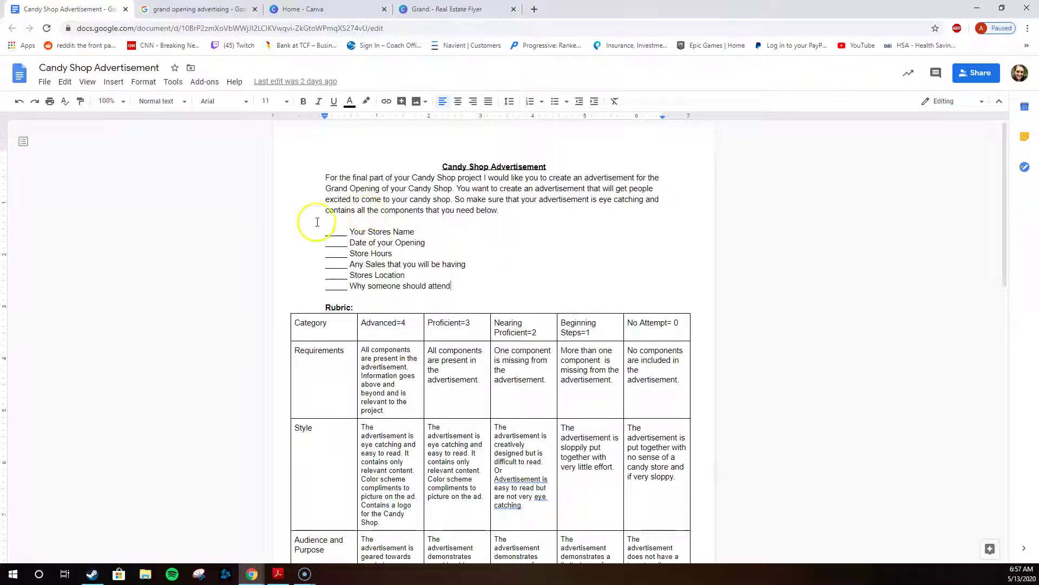
pyautogui.moveTo(319, 225)
pyautogui.mouseDown()
pyautogui.moveTo(461, 291)
pyautogui.moveTo(311, 209)
pyautogui.mouseUp()
pyautogui.click(455, 13)
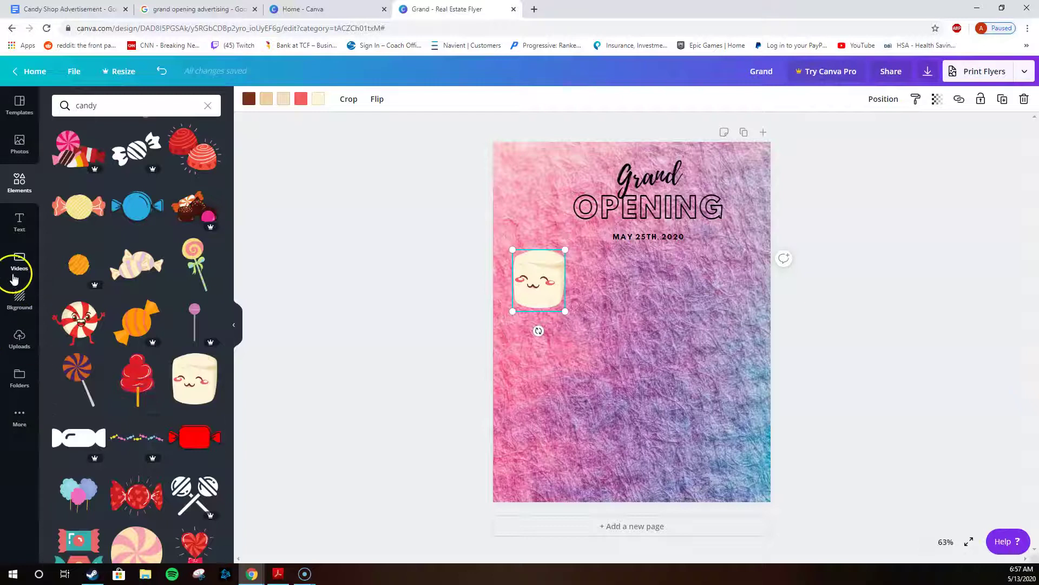
# Examine the uploads, folders, backgrounds, text styles and general element categories available for the flyer.
pyautogui.click(19, 338)
pyautogui.click(19, 374)
pyautogui.click(19, 299)
pyautogui.click(12, 230)
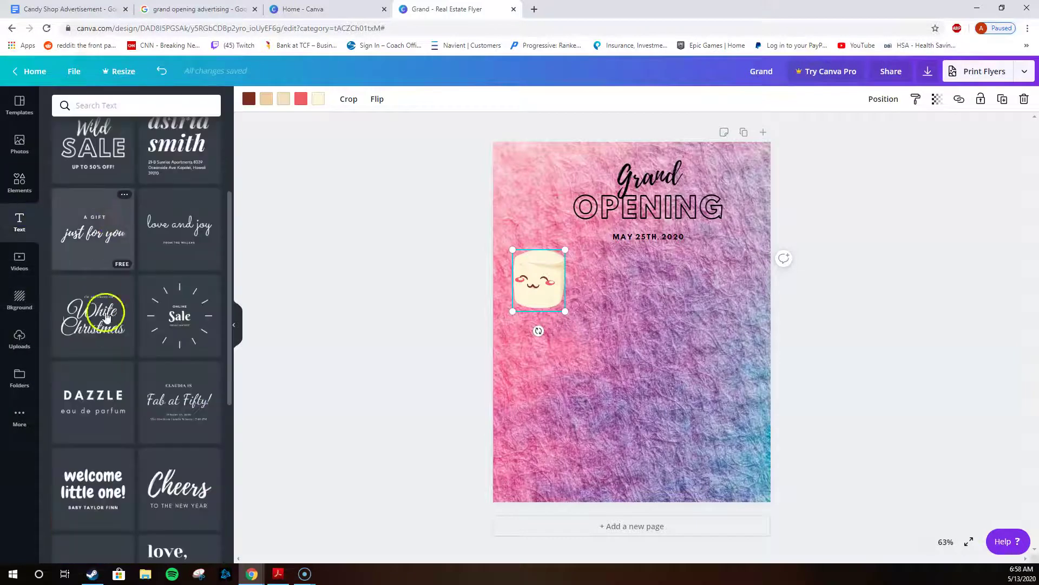
pyautogui.scroll(3, 144, 193)
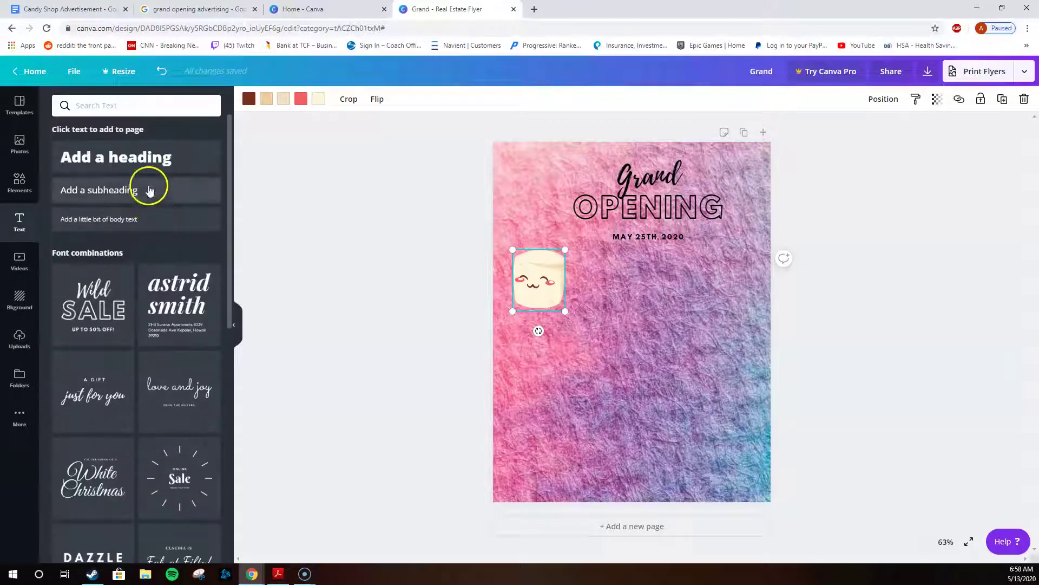
pyautogui.click(18, 179)
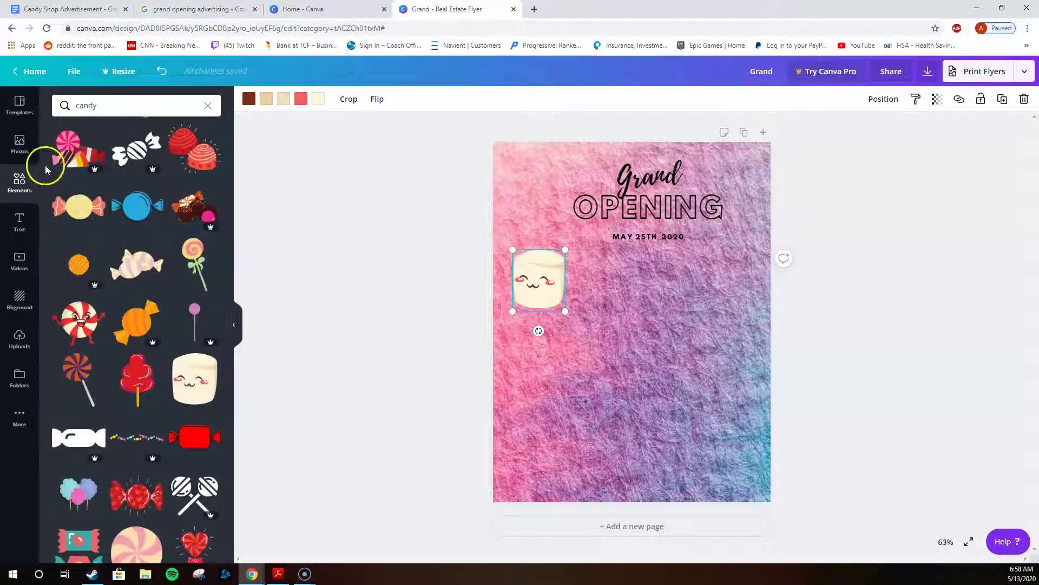
pyautogui.click(207, 106)
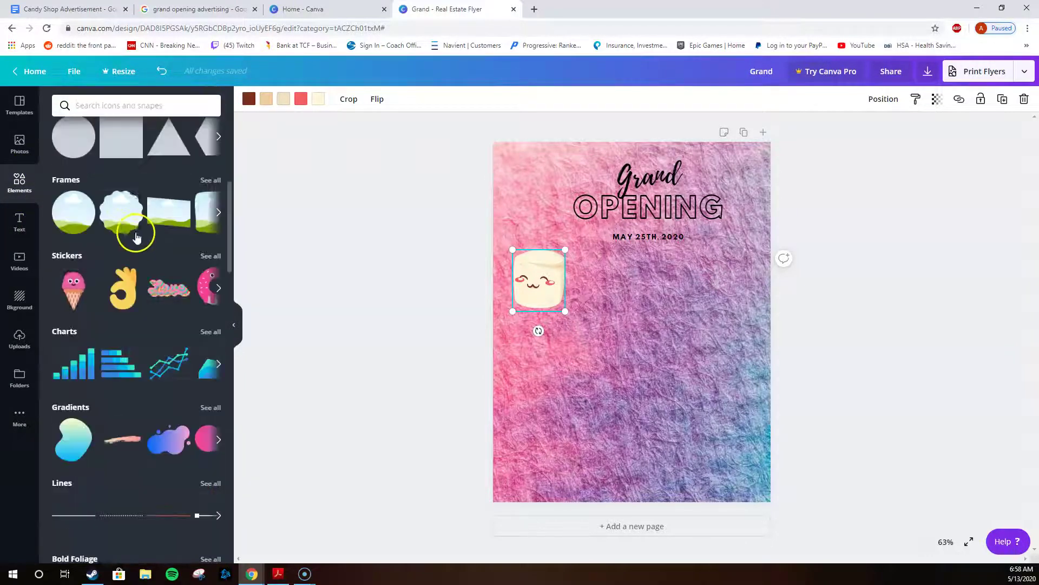
pyautogui.scroll(2, 136, 237)
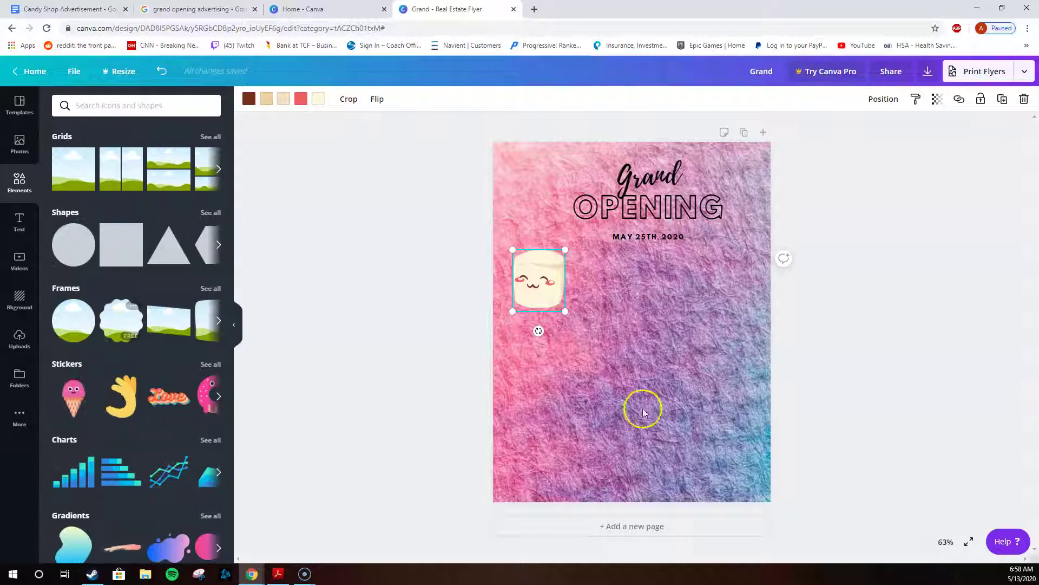
# Try the yellow-to-blue gradient blob in the middle of the flyer and delete it again.
pyautogui.scroll(-4, 176, 382)
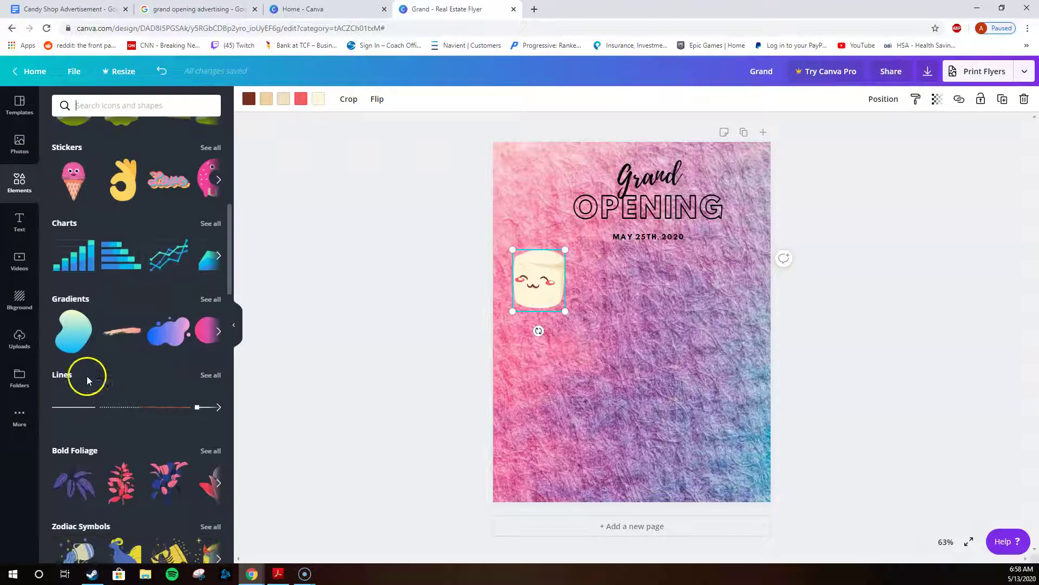
pyautogui.moveTo(67, 332); pyautogui.dragTo(677, 338)
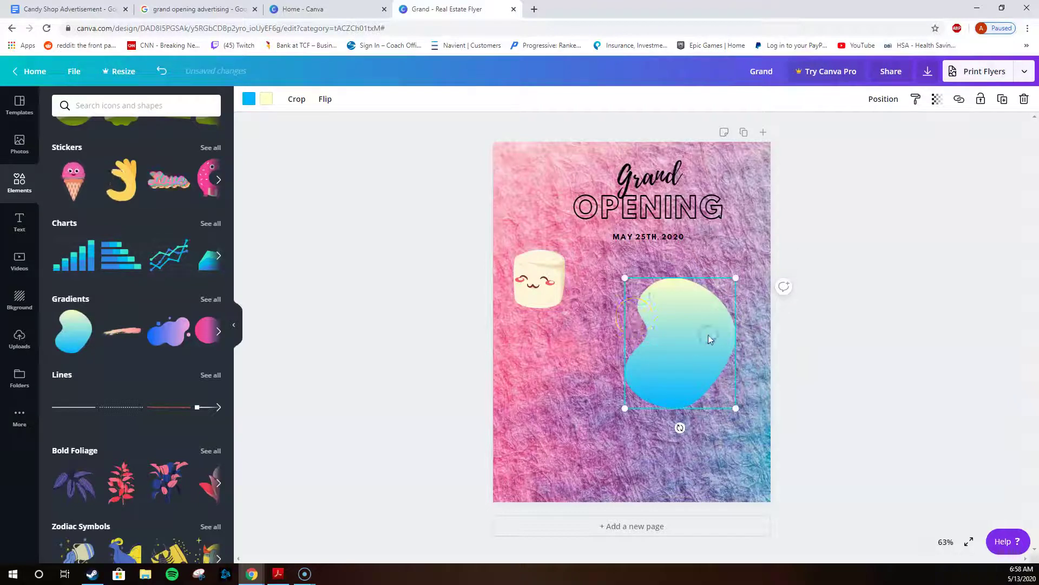
pyautogui.press('Delete')
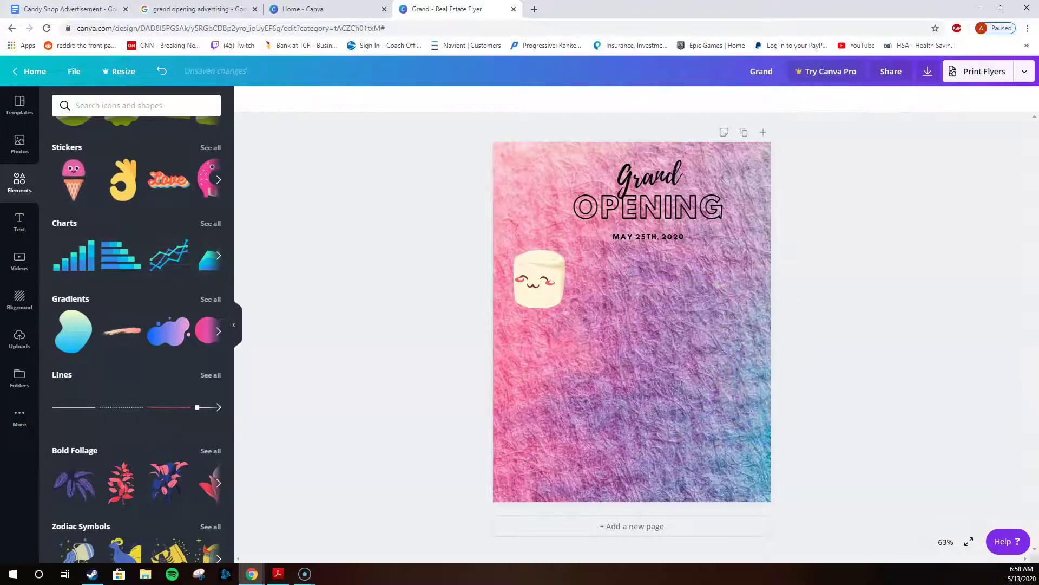
# Examine the remaining illustration collections, the trending photos and the candy templates.
pyautogui.scroll(-4, 92, 417)
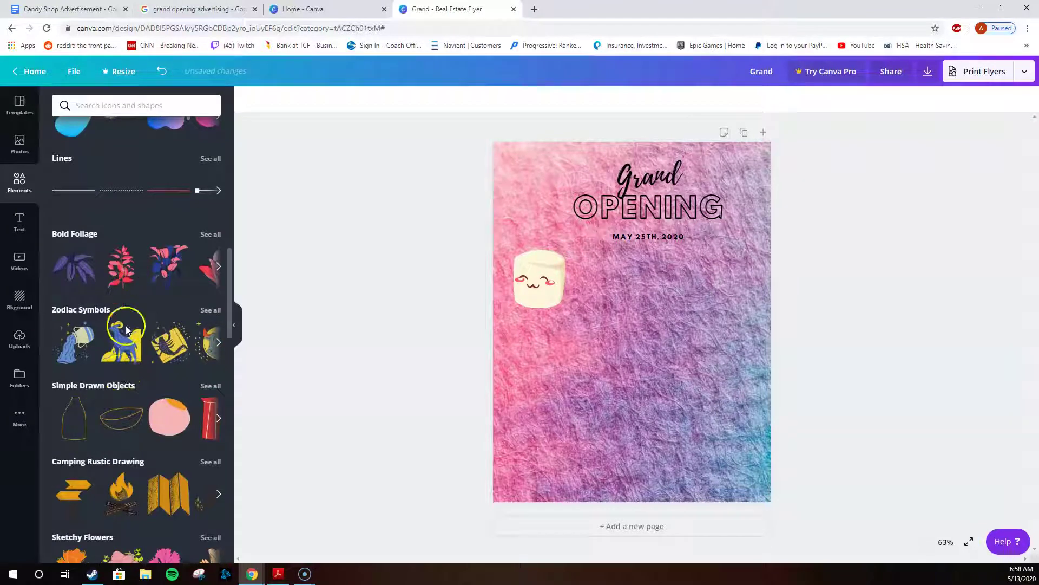
pyautogui.scroll(-3, 119, 379)
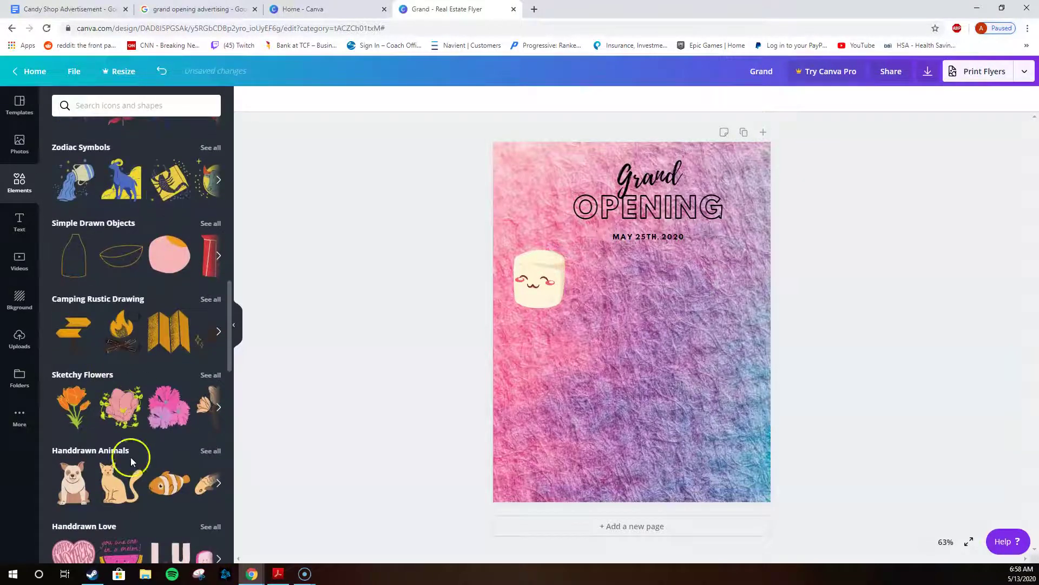
pyautogui.scroll(-12, 132, 440)
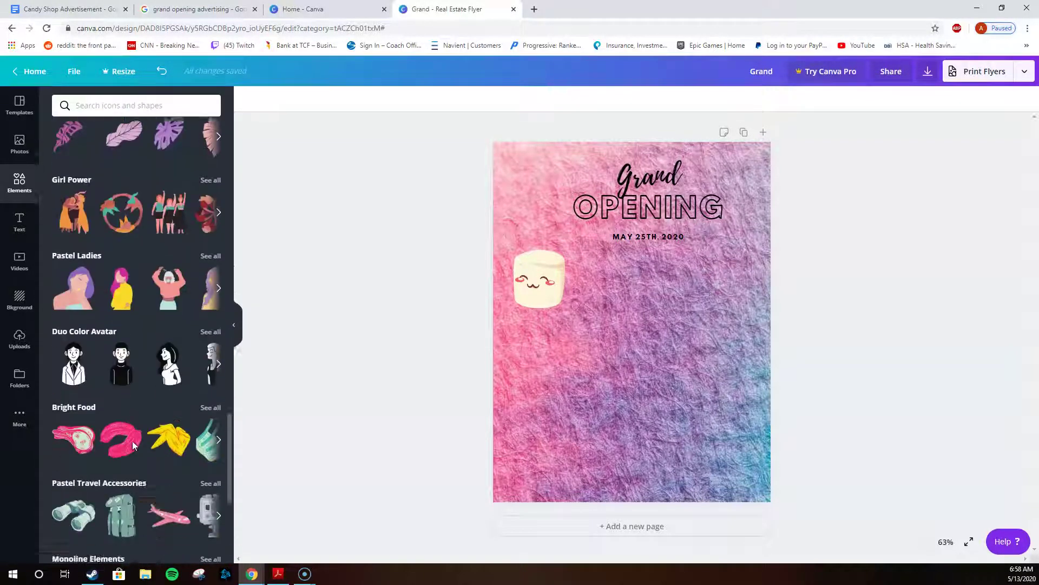
pyautogui.scroll(-5, 132, 441)
pyautogui.click(102, 107)
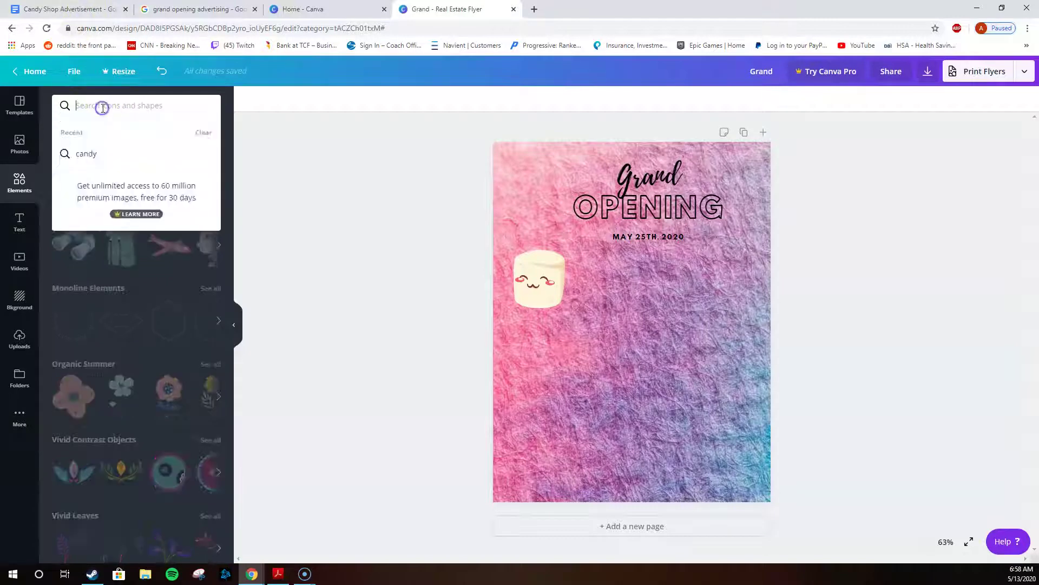
pyautogui.click(15, 142)
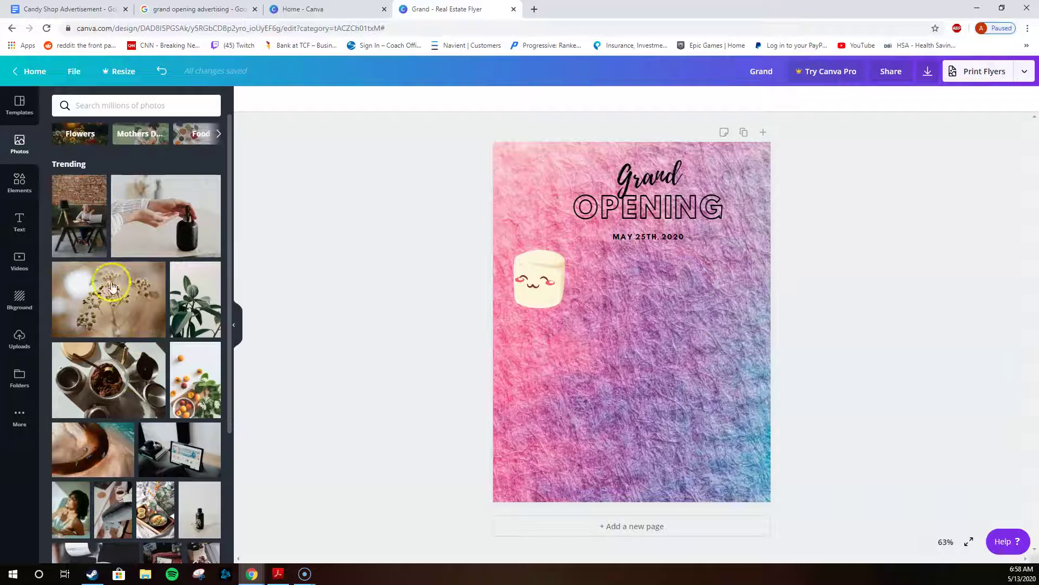
pyautogui.click(19, 106)
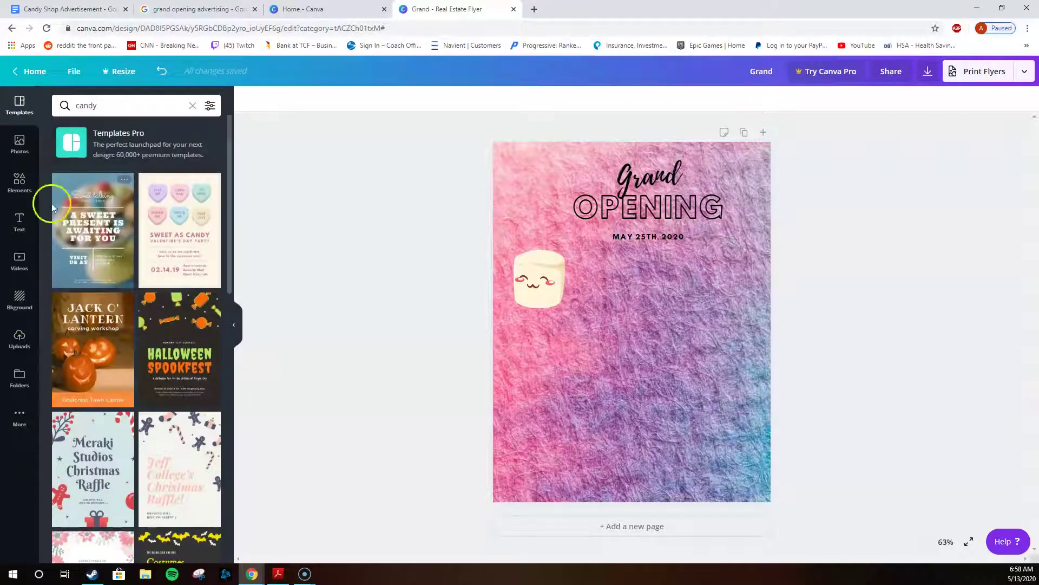
# Download the flyer as a PDF Print file without crop marks and bleed.
pyautogui.click(928, 74)
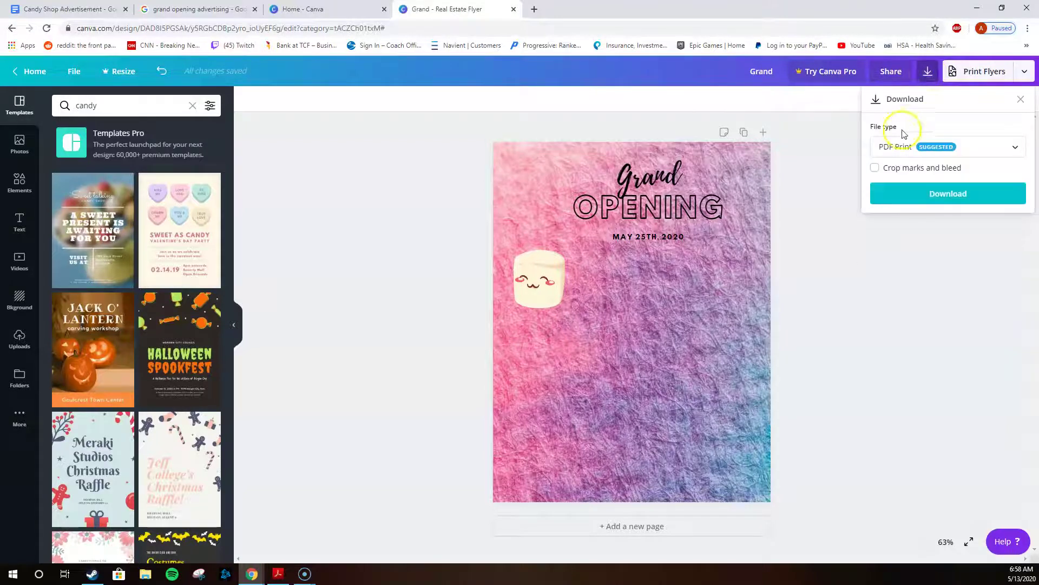
pyautogui.click(877, 194)
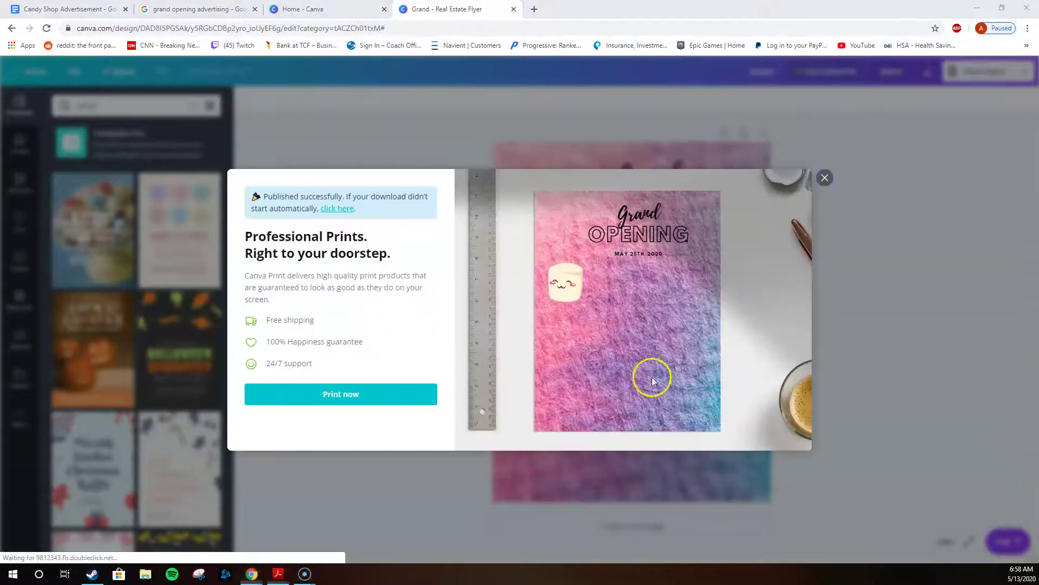
# Review the downloaded flyer PDF from top to bottom in Acrobat Reader and dismiss the print offer in Canva.
pyautogui.moveTo(649, 376); pyautogui.dragTo(318, 375)
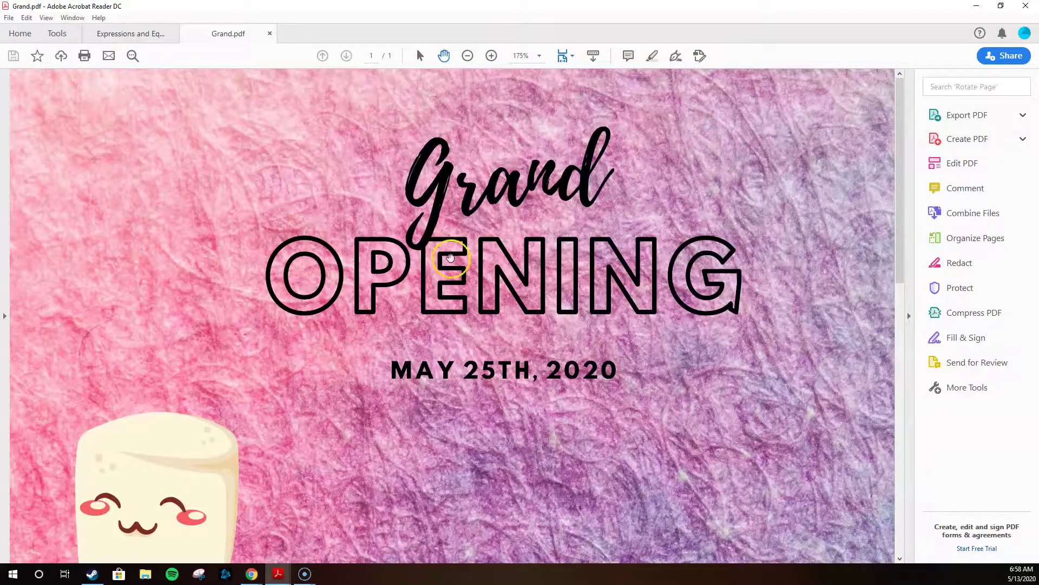
pyautogui.scroll(-10, 466, 399)
pyautogui.scroll(-5, 470, 401)
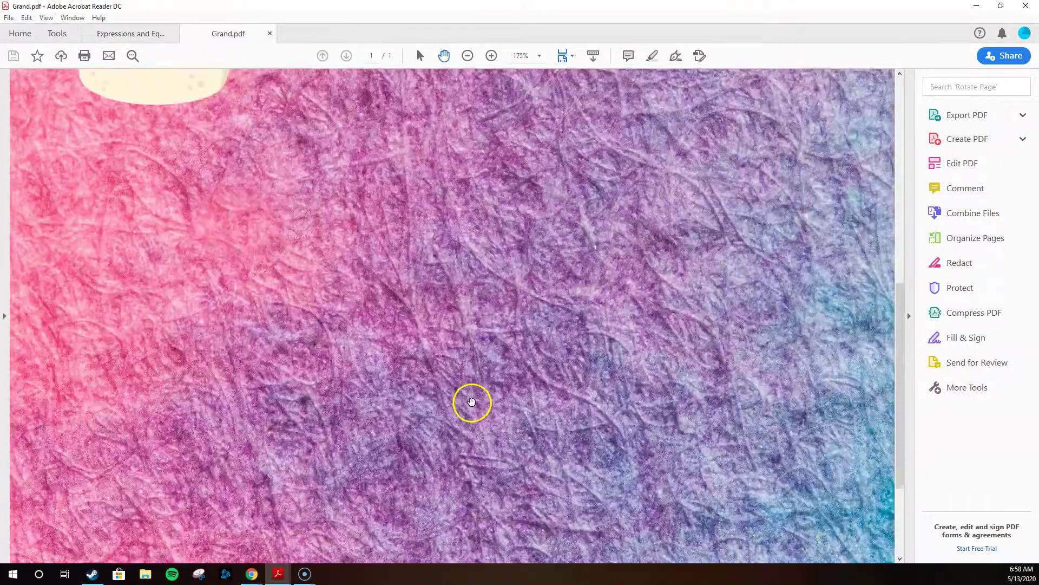
pyautogui.scroll(5, 476, 401)
pyautogui.scroll(10, 475, 401)
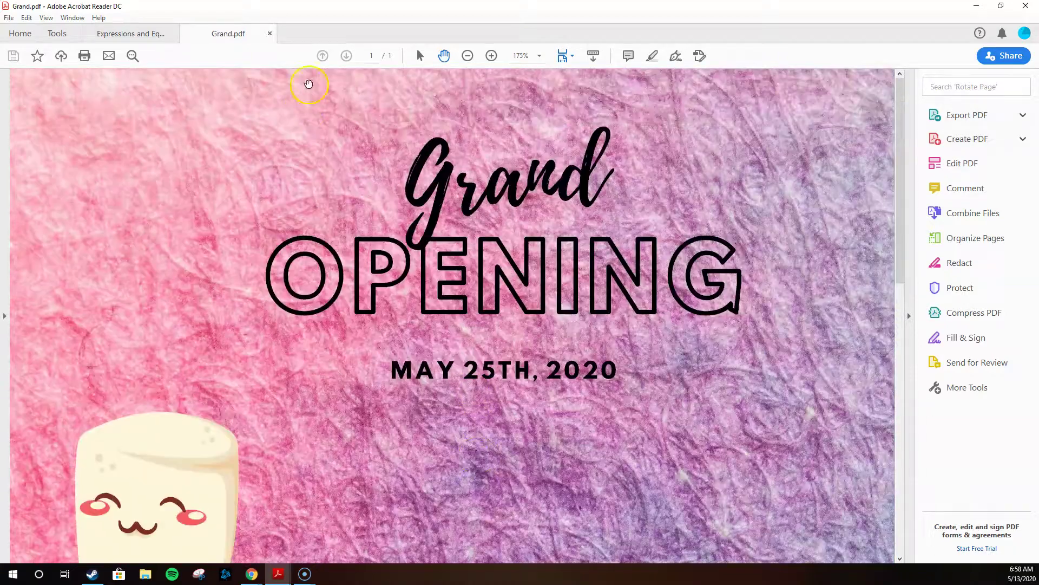
pyautogui.click(969, 5)
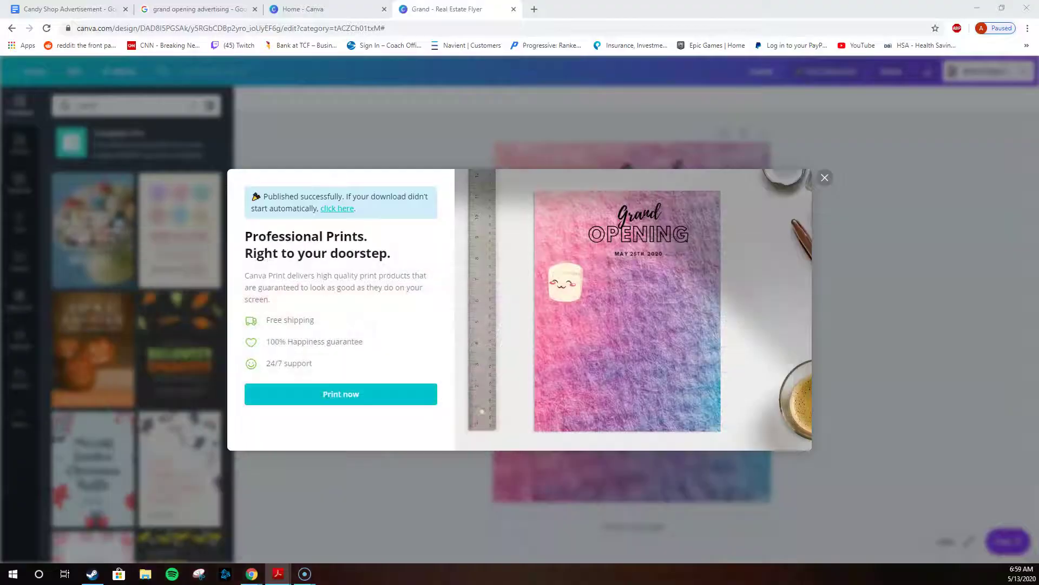
pyautogui.click(825, 178)
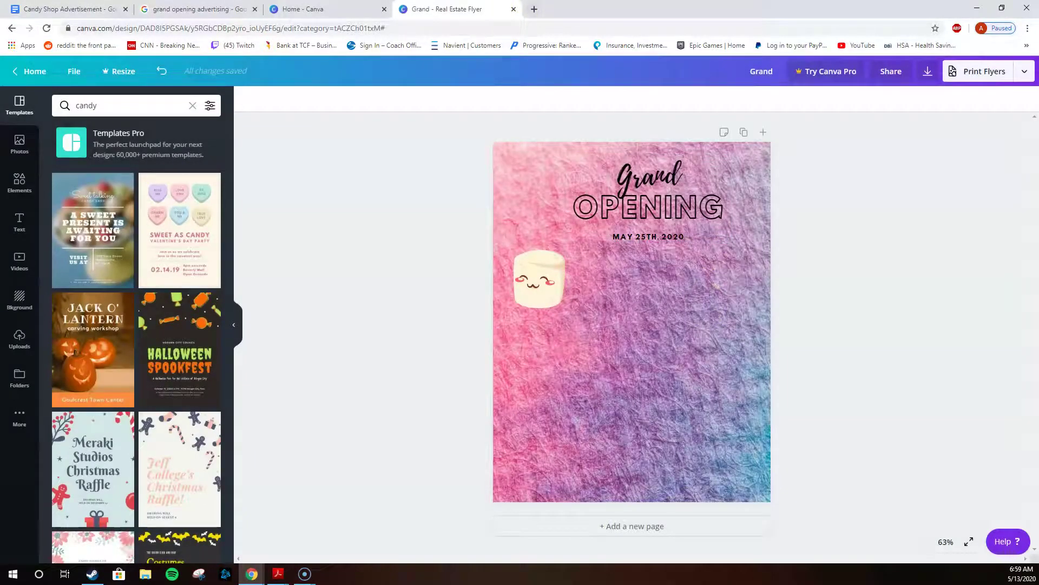
# Open Google Drive in a new browser tab.
pyautogui.click(532, 11)
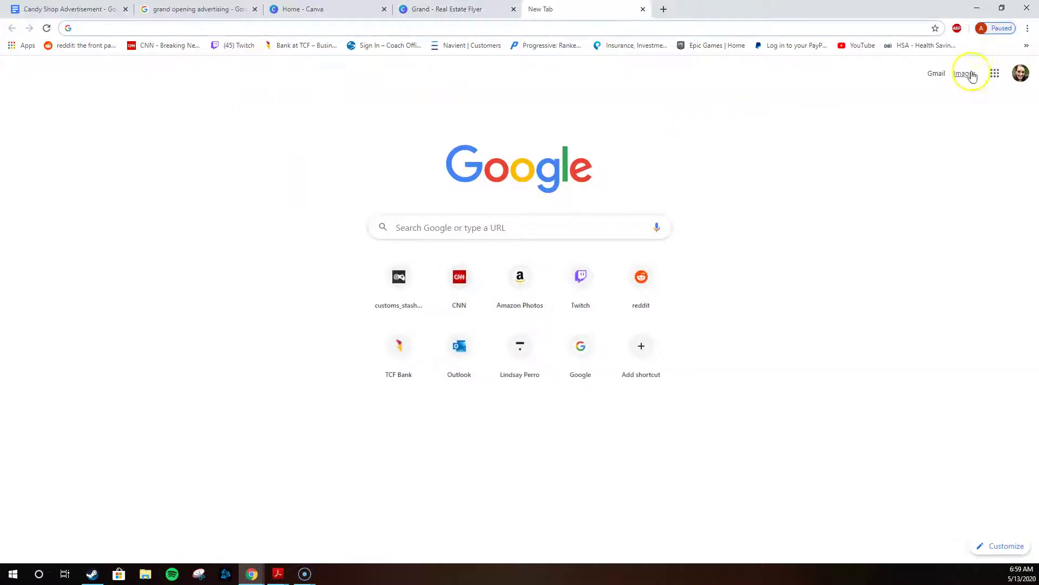
pyautogui.click(995, 73)
pyautogui.click(995, 121)
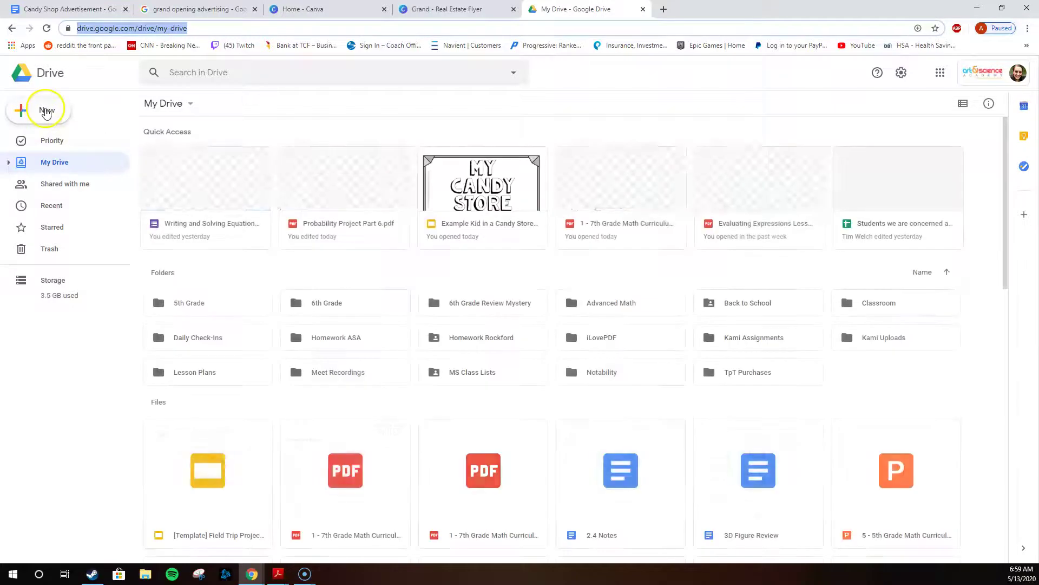
pyautogui.click(47, 110)
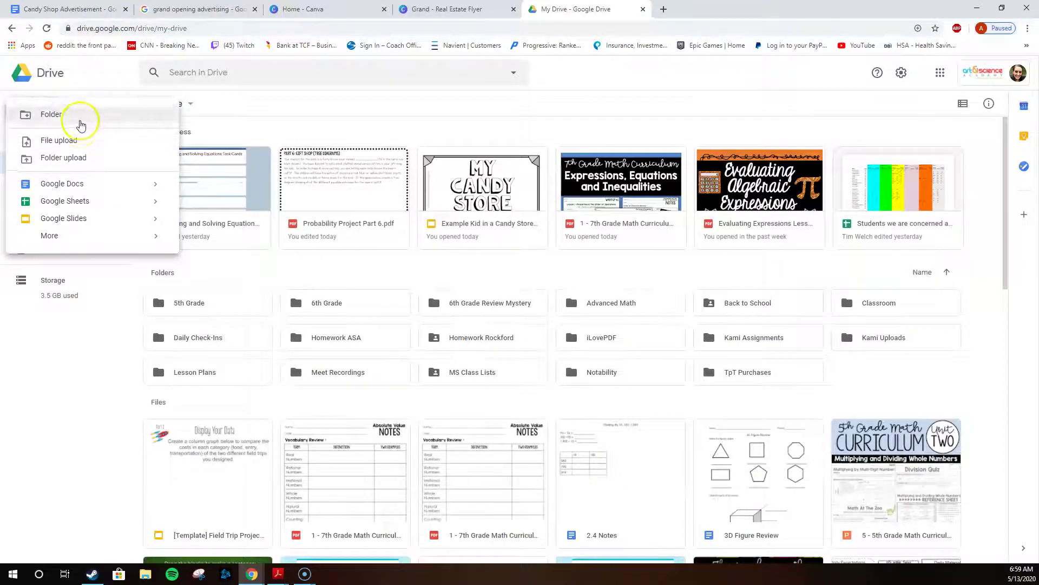
pyautogui.click(77, 141)
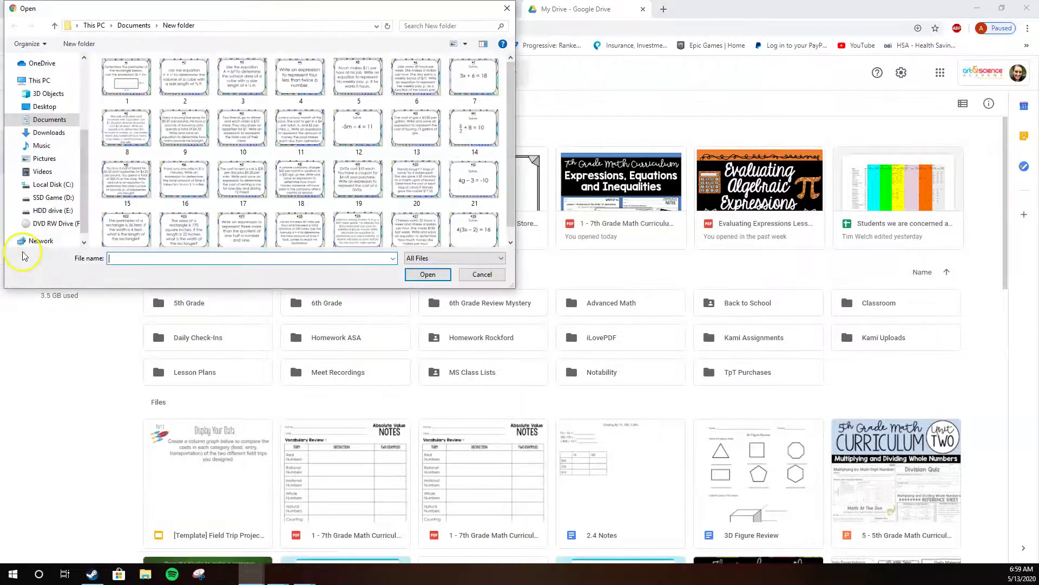
pyautogui.click(49, 132)
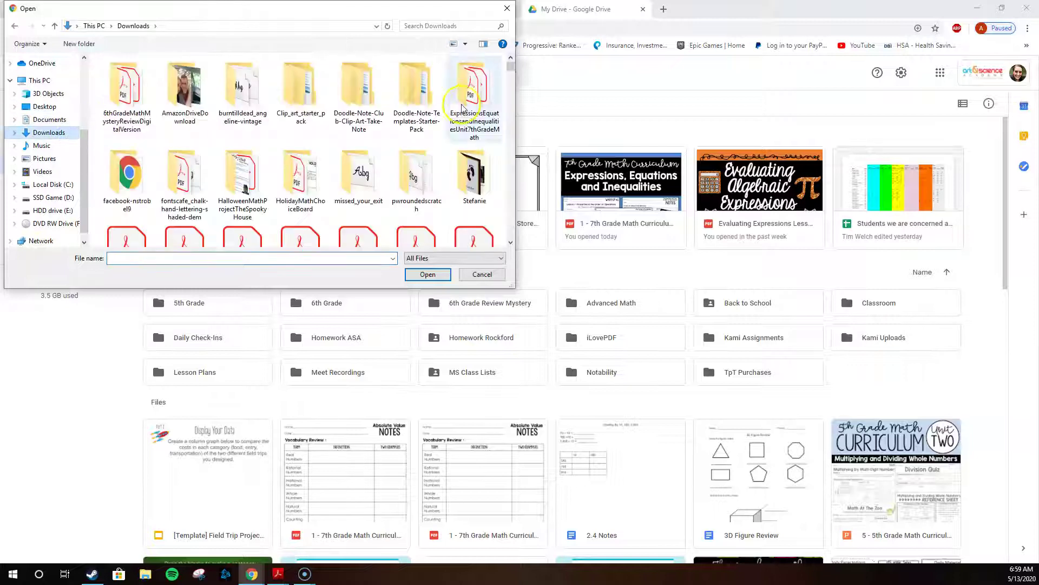
pyautogui.moveTo(463, 15); pyautogui.dragTo(514, 77)
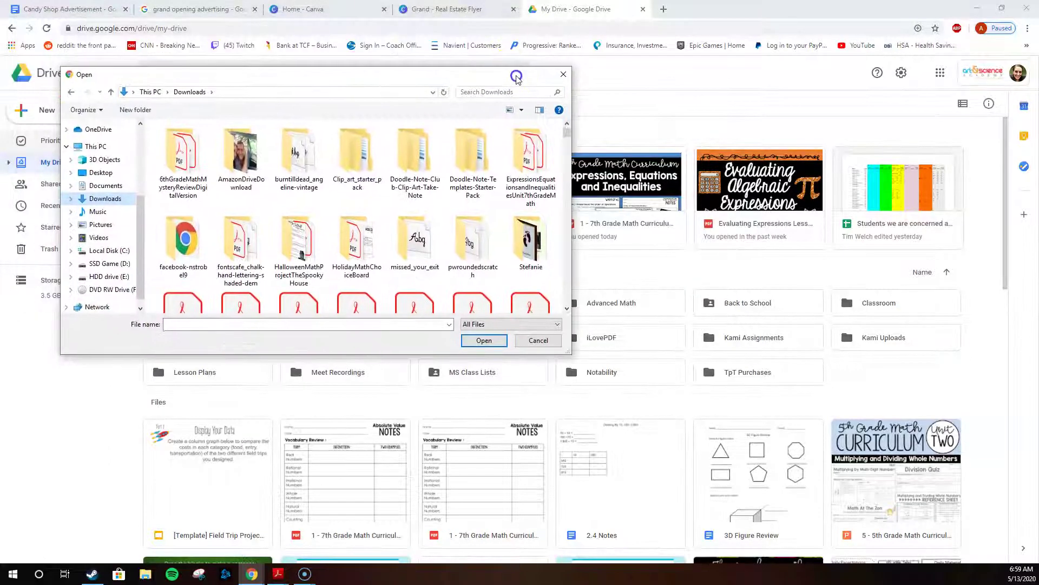
pyautogui.moveTo(567, 133); pyautogui.dragTo(557, 272)
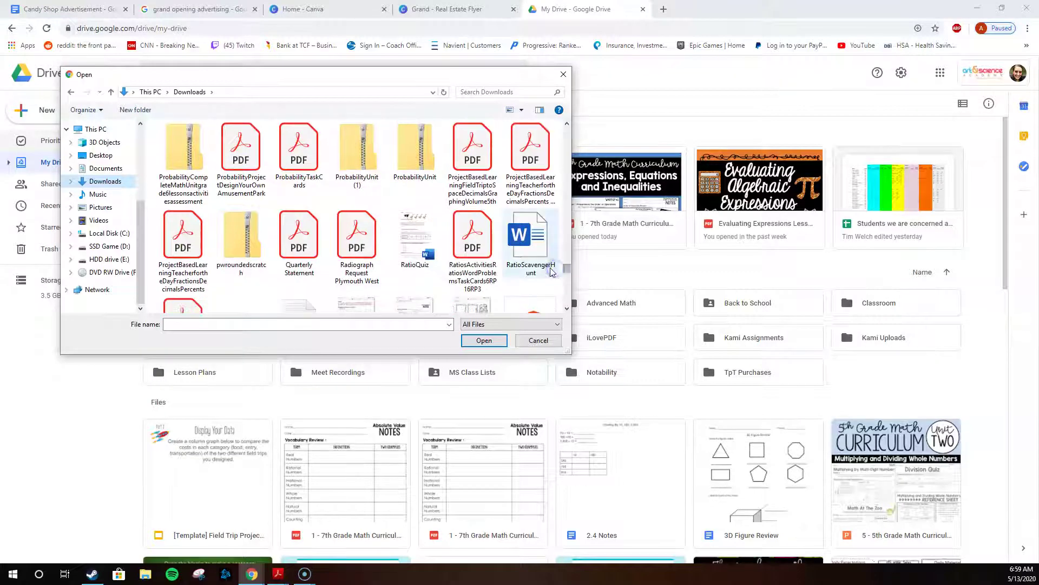
pyautogui.click(566, 309)
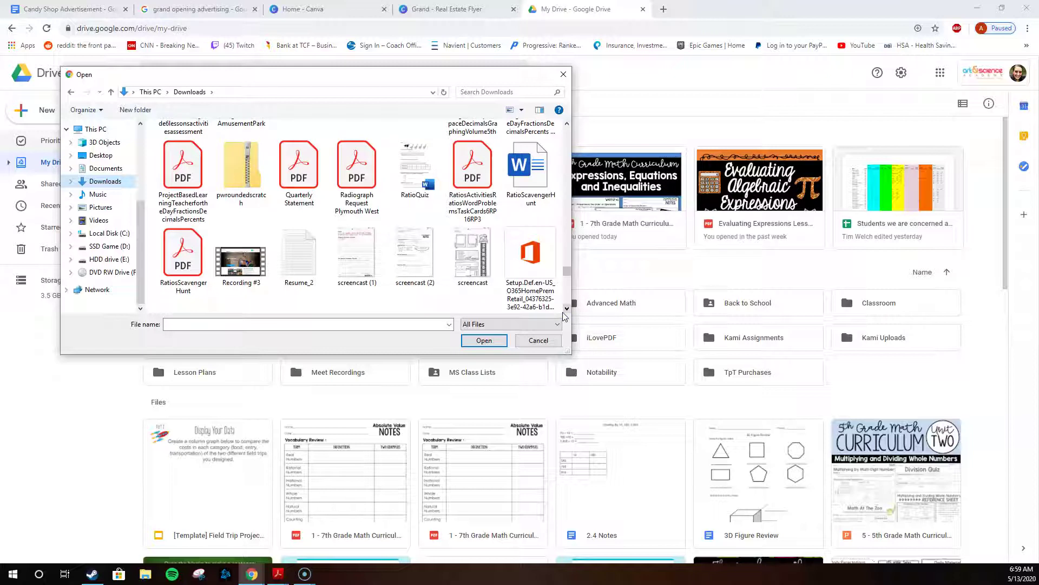
pyautogui.click(567, 306)
pyautogui.click(568, 306)
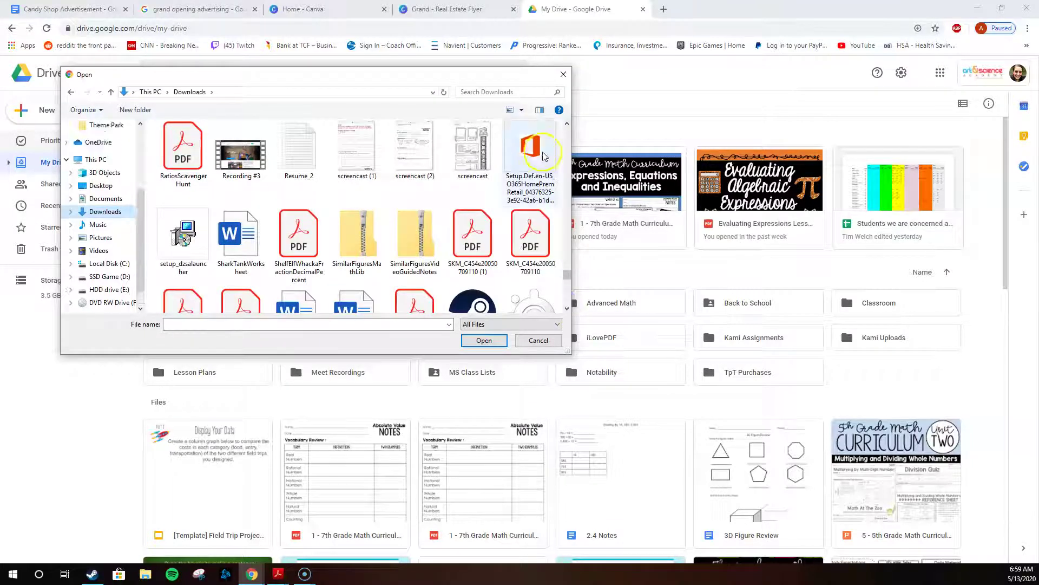
pyautogui.click(566, 124)
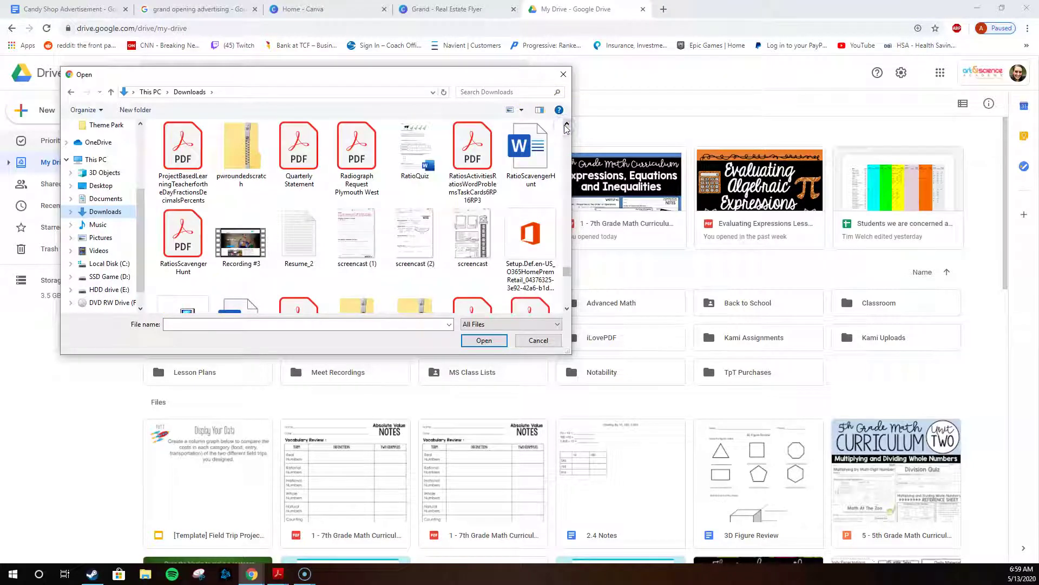
pyautogui.click(566, 126)
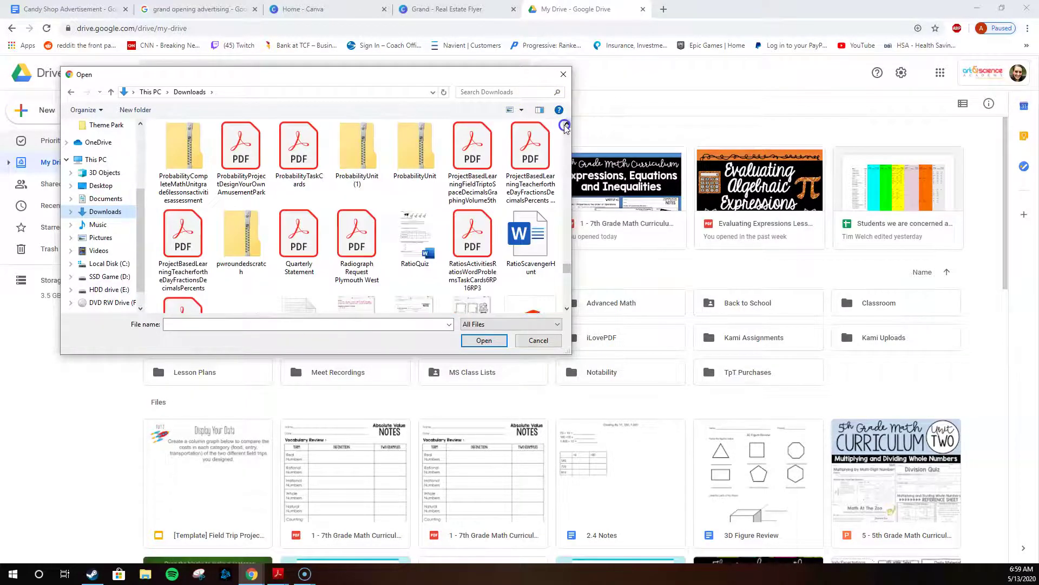
pyautogui.click(566, 125)
pyautogui.click(566, 126)
pyautogui.click(539, 340)
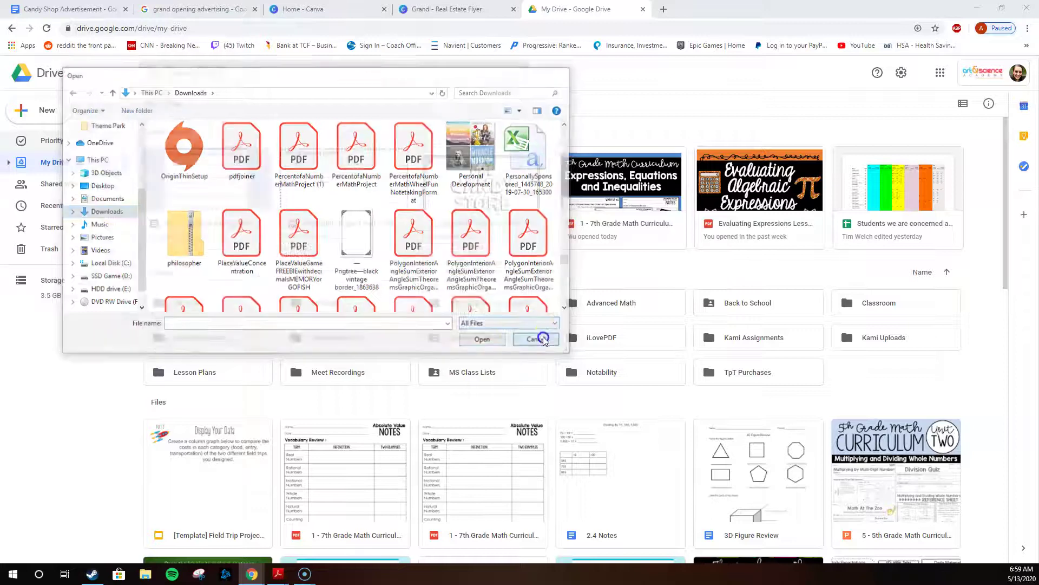
# Check the flyer's title in Canva and the file name of its downloaded PDF in Acrobat Reader.
pyautogui.click(448, 9)
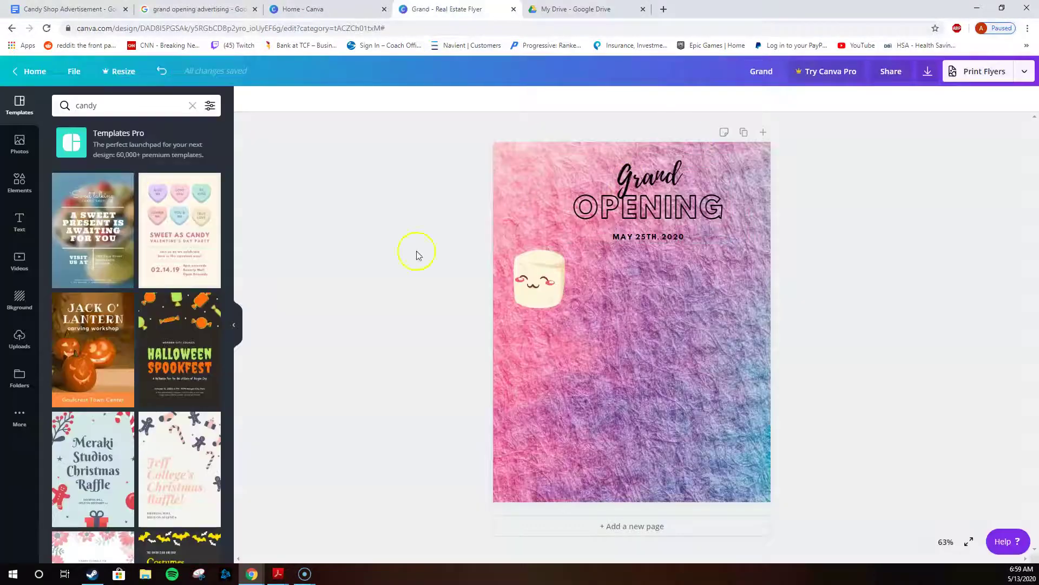
pyautogui.click(278, 573)
pyautogui.click(336, 520)
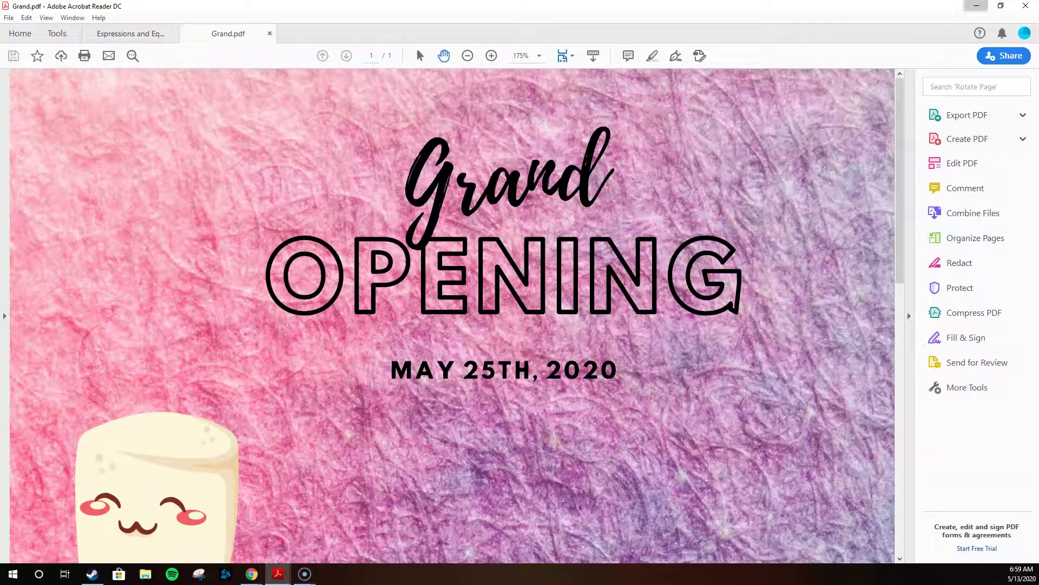
pyautogui.click(977, 6)
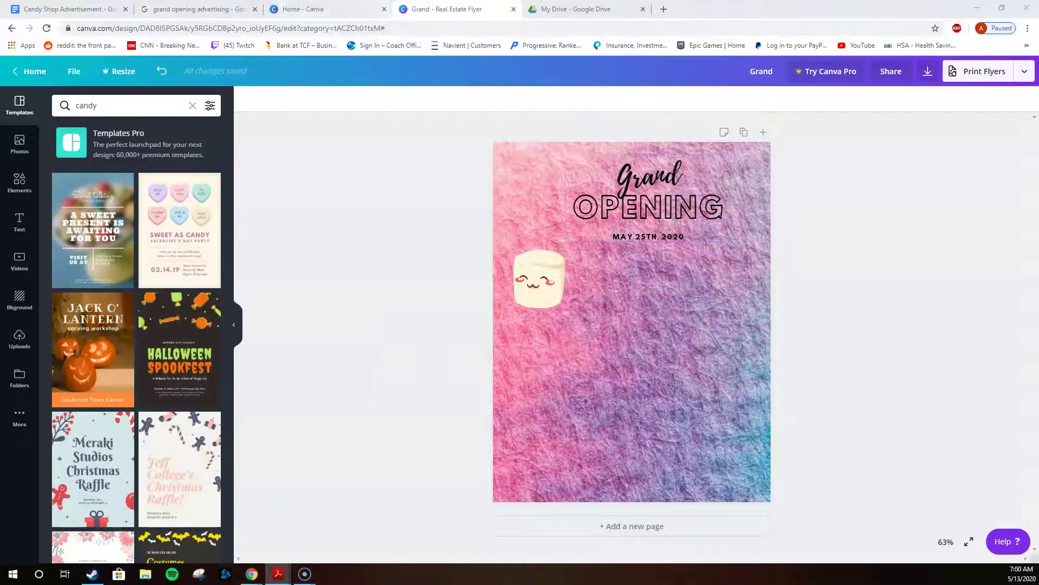
# Upload the Grand PDF from the Downloads folder to My Drive in Google Drive.
pyautogui.click(563, 10)
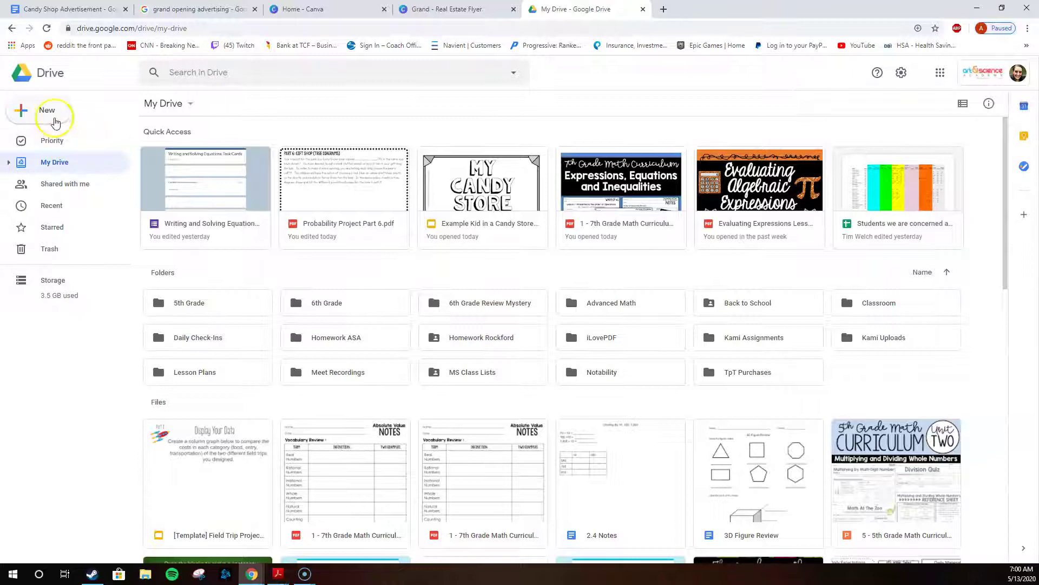
pyautogui.click(60, 113)
pyautogui.click(72, 140)
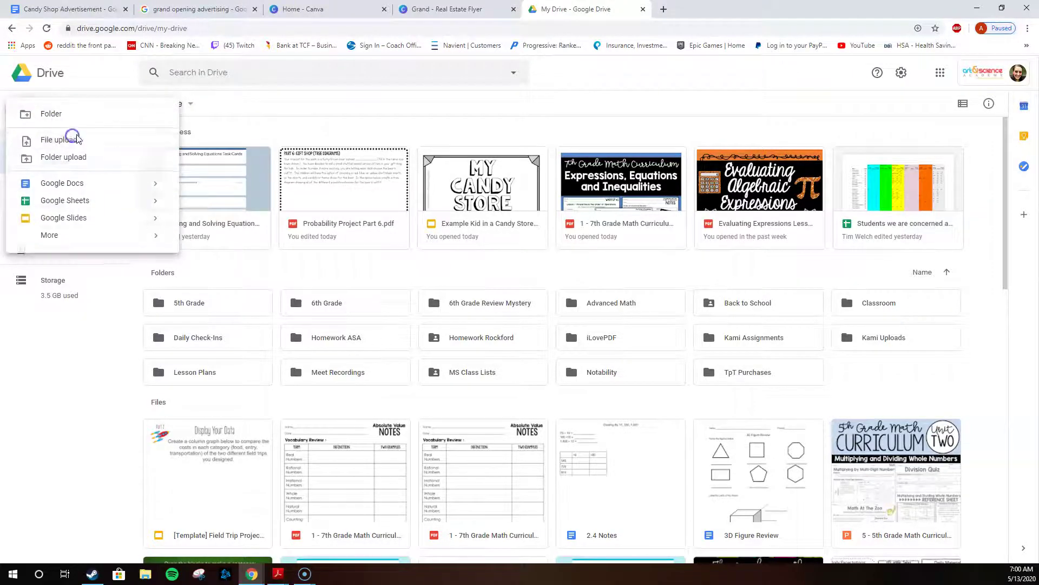
pyautogui.click(105, 199)
pyautogui.moveTo(567, 133); pyautogui.dragTo(559, 221)
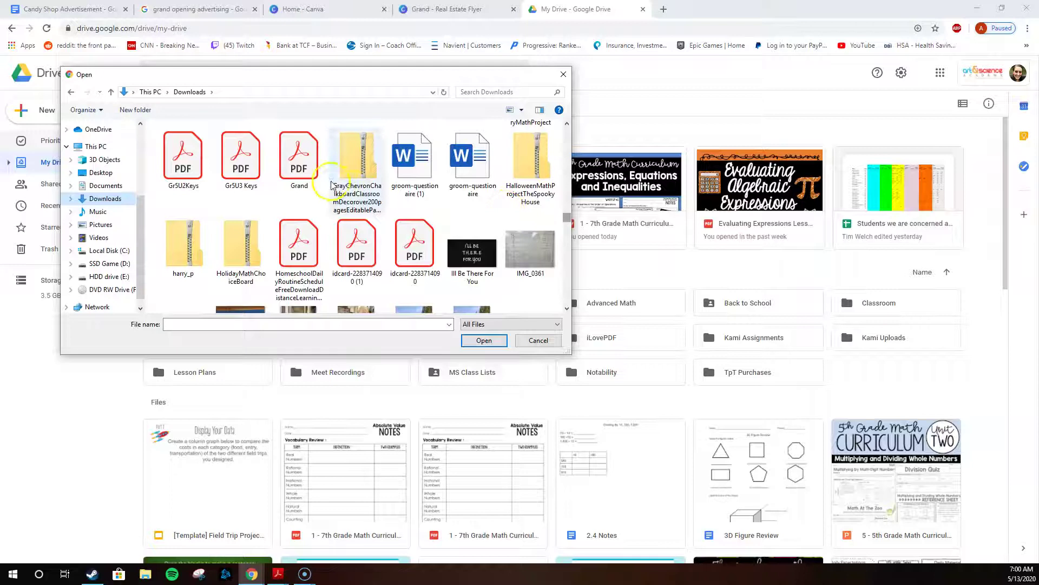
pyautogui.click(299, 157)
pyautogui.click(484, 340)
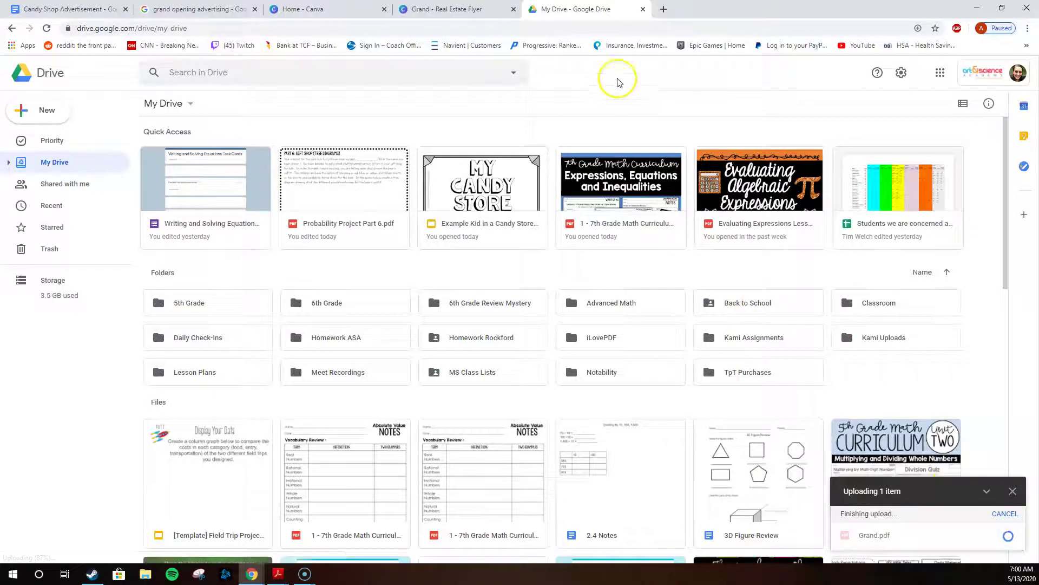
# Switch back to the Canva flyer and rename the design as Grand Opening Flyer.
pyautogui.click(472, 9)
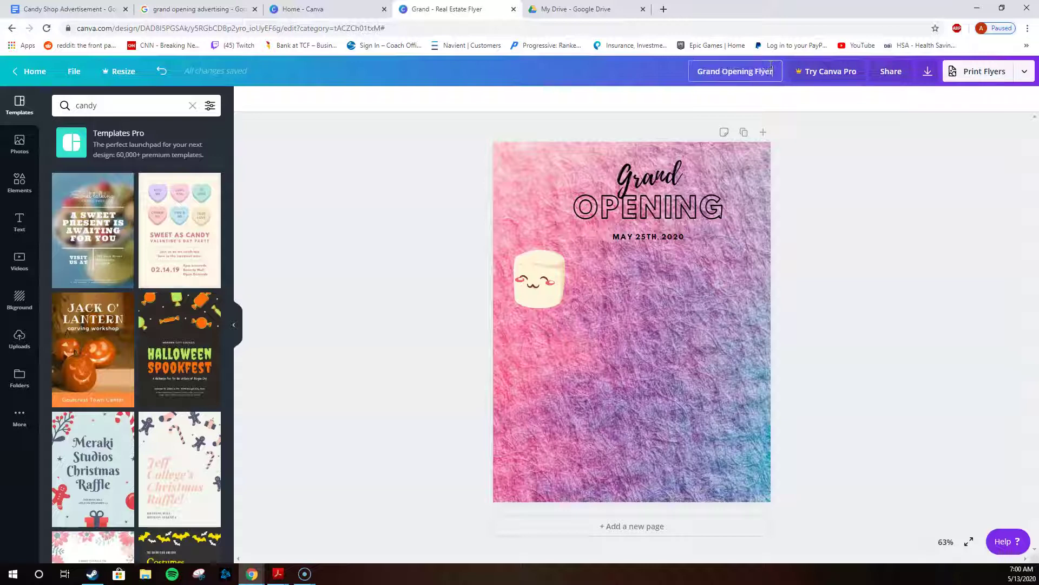
pyautogui.click(900, 228)
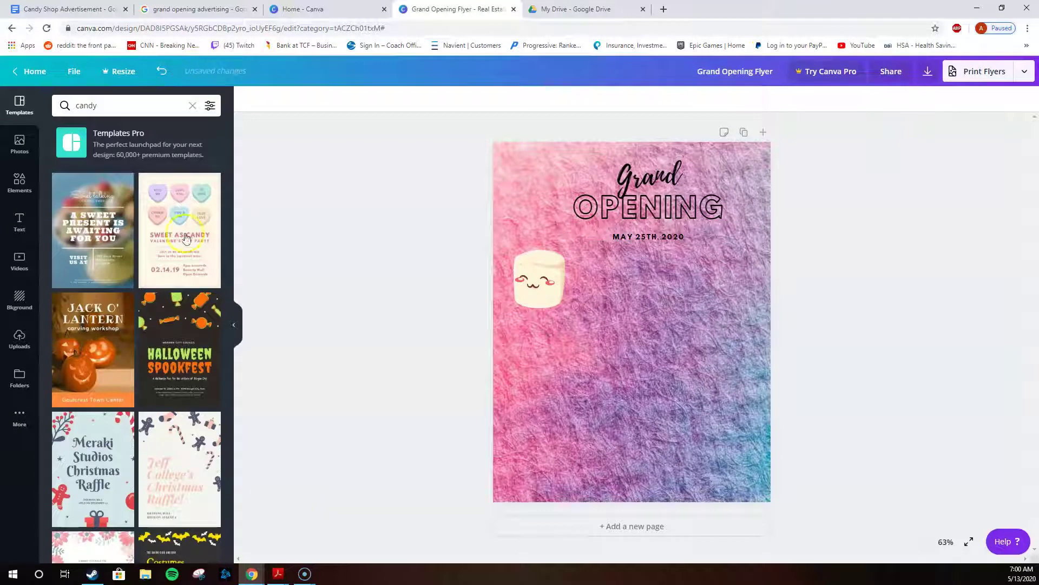
# Examine the required components and the Advanced=4 rubric criteria in the Candy Shop Advertisement document.
pyautogui.click(295, 9)
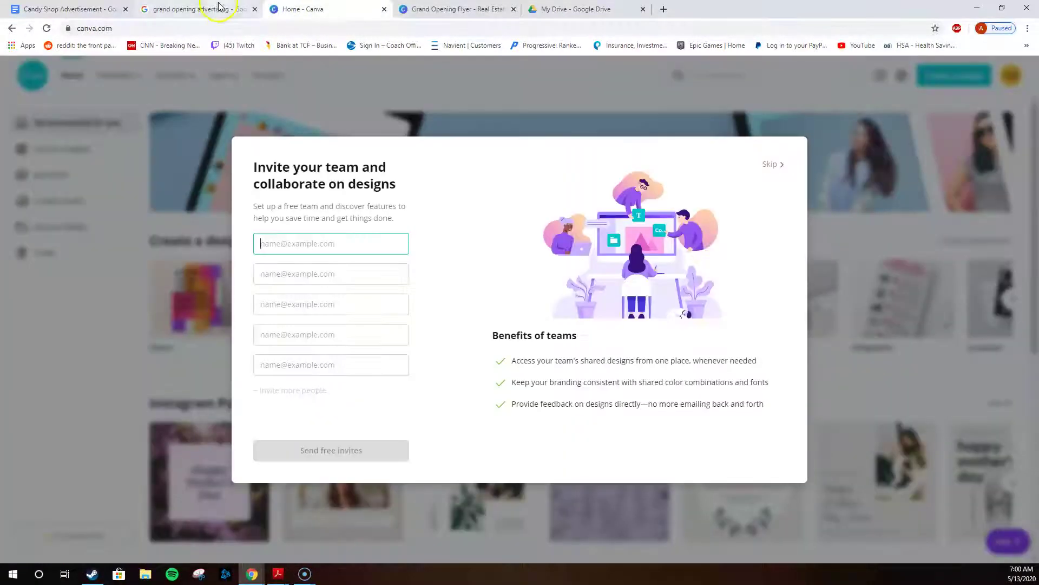
pyautogui.click(168, 9)
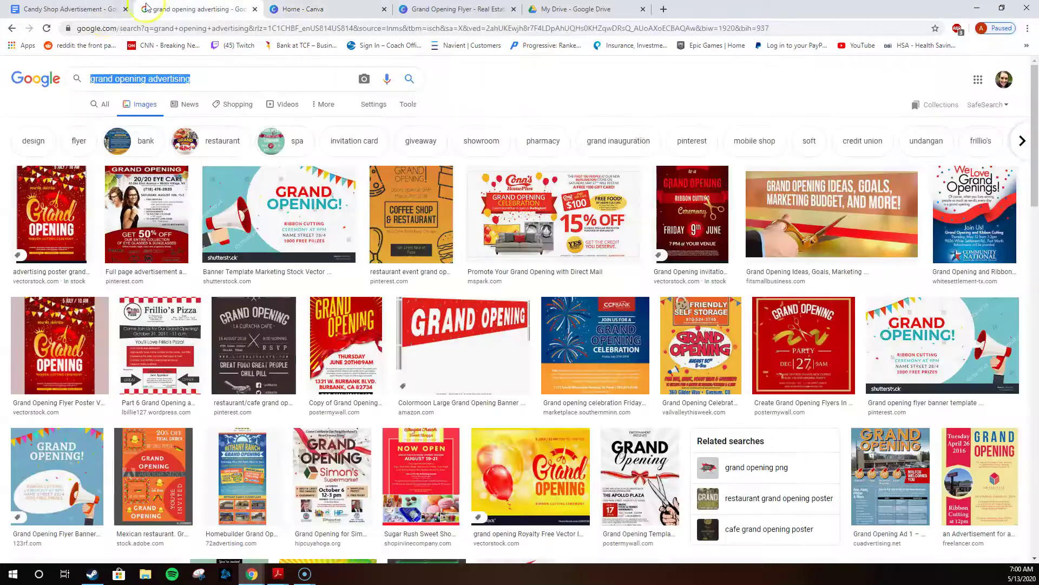
pyautogui.click(99, 16)
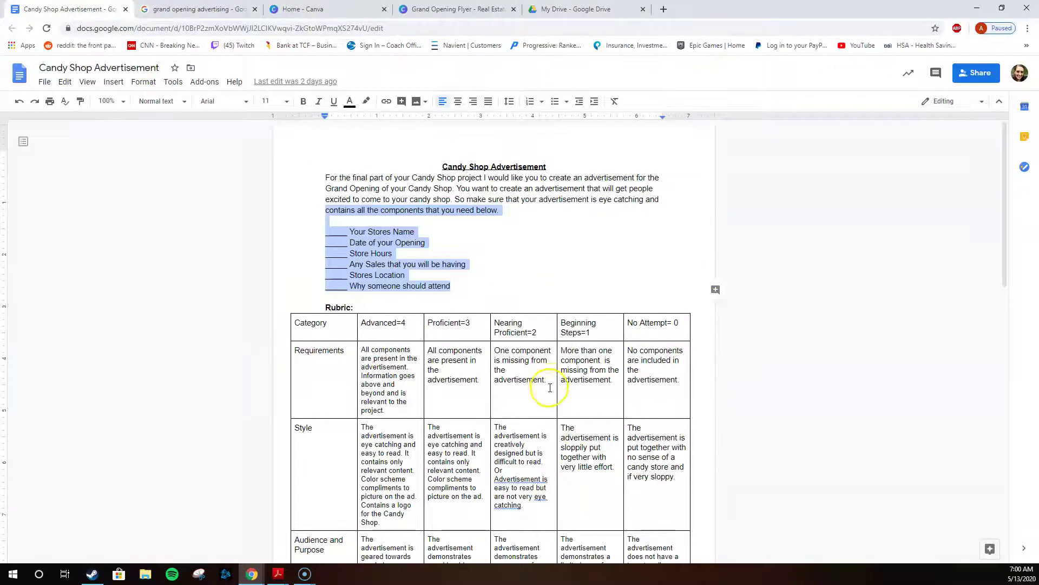
pyautogui.scroll(-2, 550, 388)
pyautogui.scroll(-2, 547, 413)
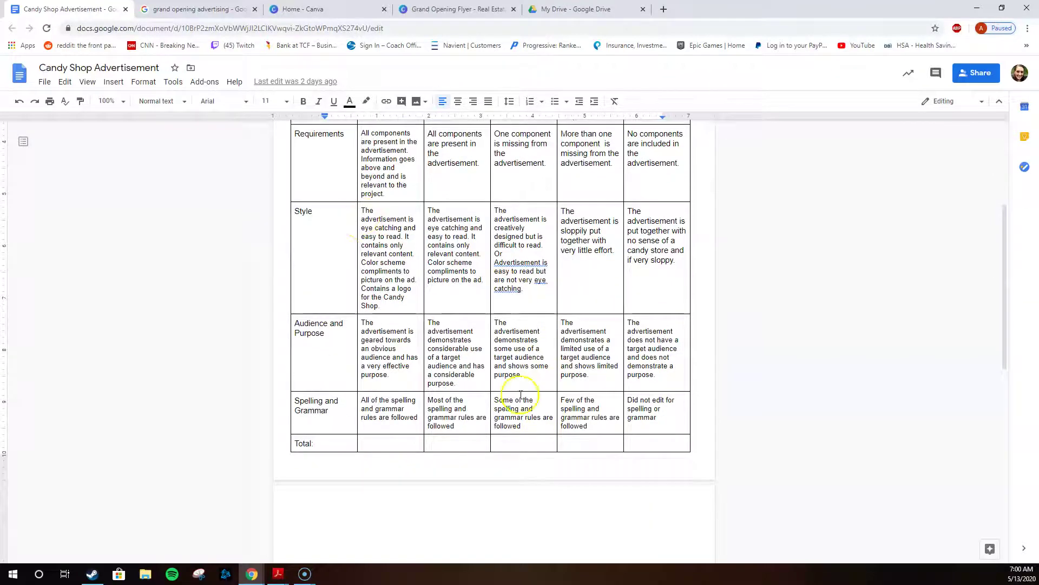
pyautogui.scroll(2, 474, 416)
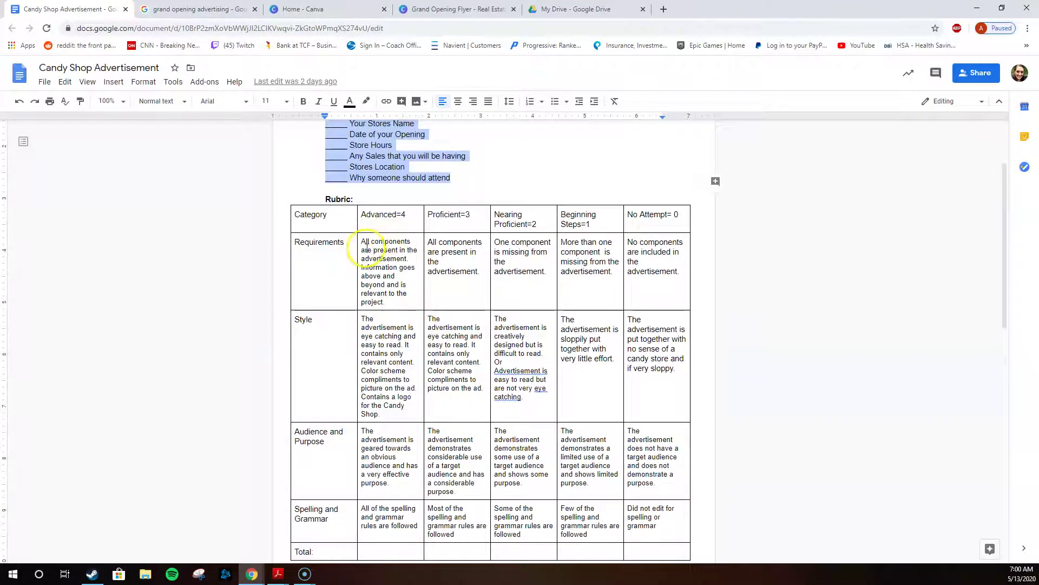
pyautogui.moveTo(362, 241); pyautogui.dragTo(383, 518)
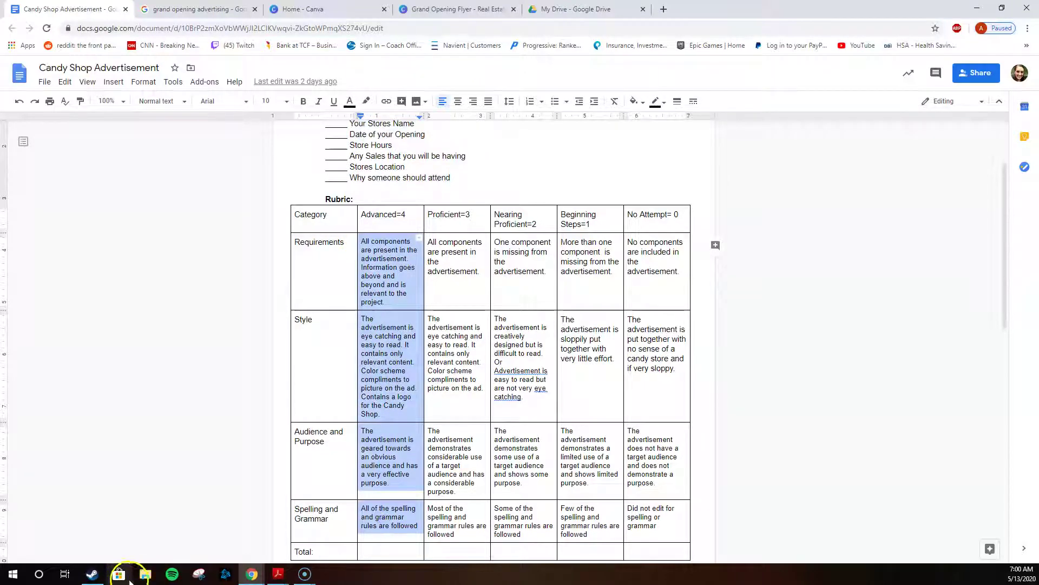
pyautogui.click(364, 240)
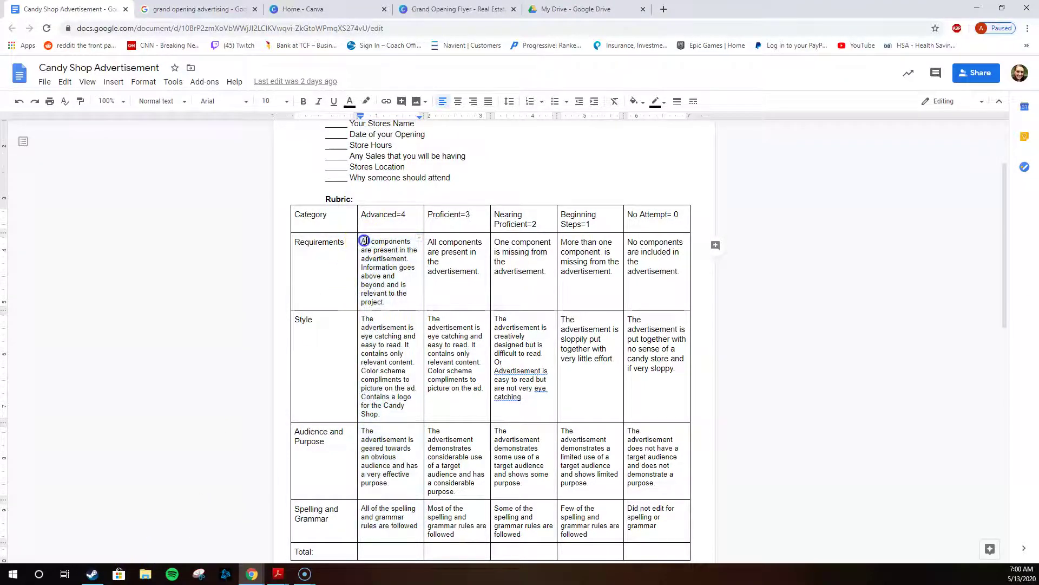
pyautogui.scroll(2, 383, 226)
pyautogui.moveTo(349, 231); pyautogui.dragTo(473, 283)
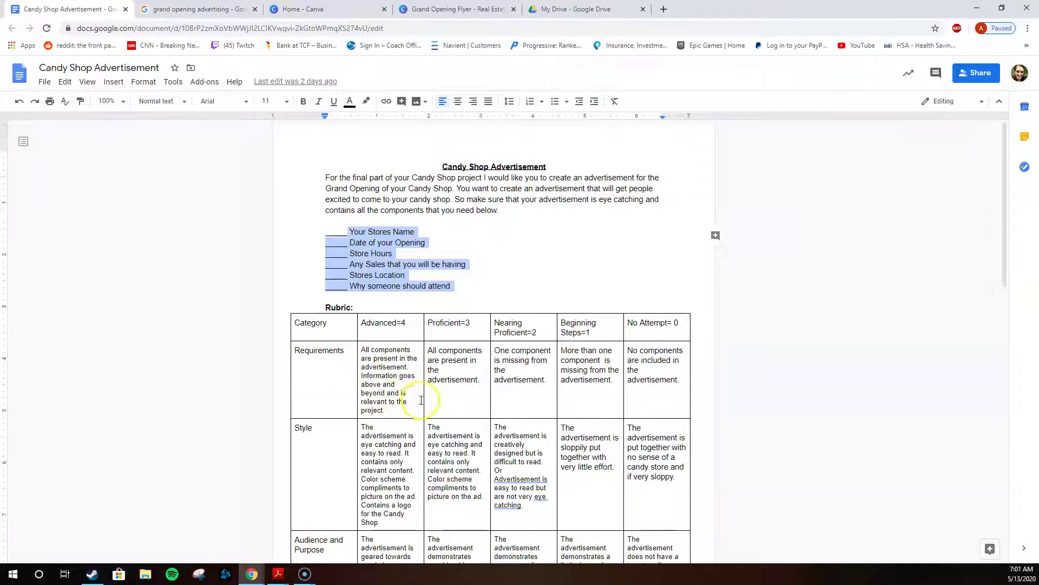
pyautogui.scroll(-2, 416, 425)
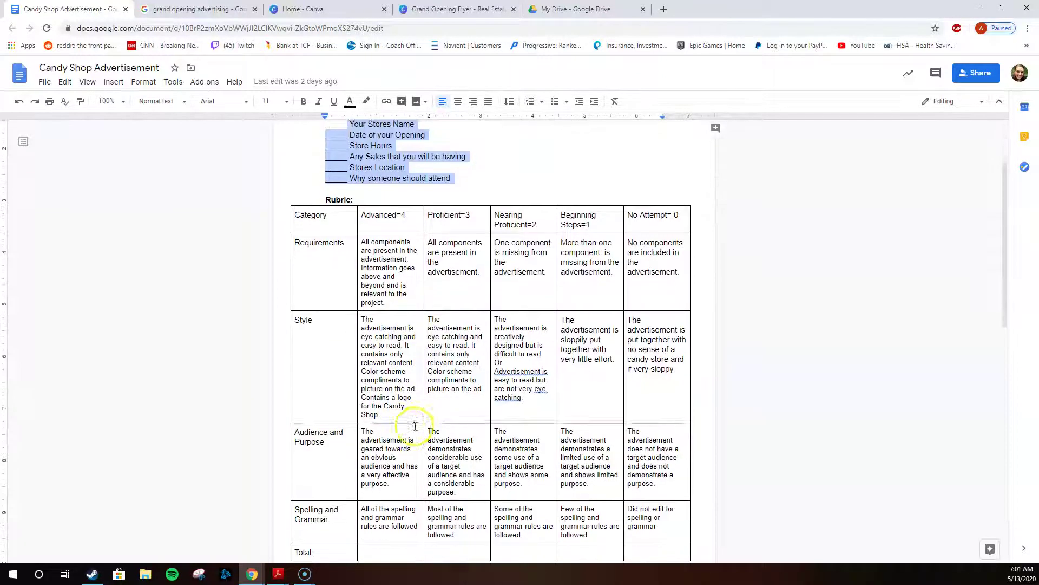
# Review the rubric's Advanced=4 criteria for Style, including the candy shop logo, Audience and Purpose, and Spelling and Grammar.
pyautogui.scroll(1, 401, 434)
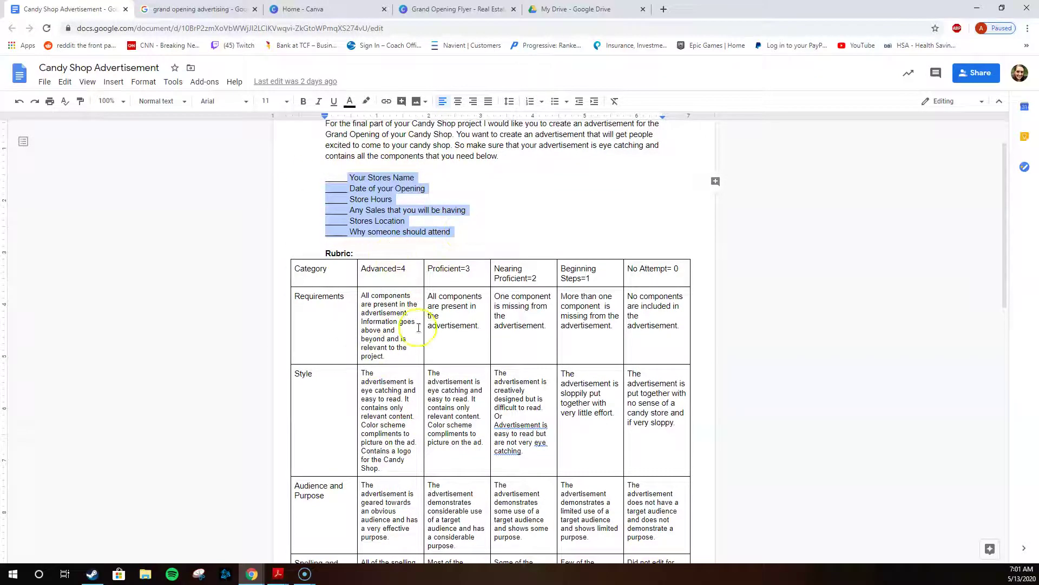
pyautogui.scroll(-1, 427, 369)
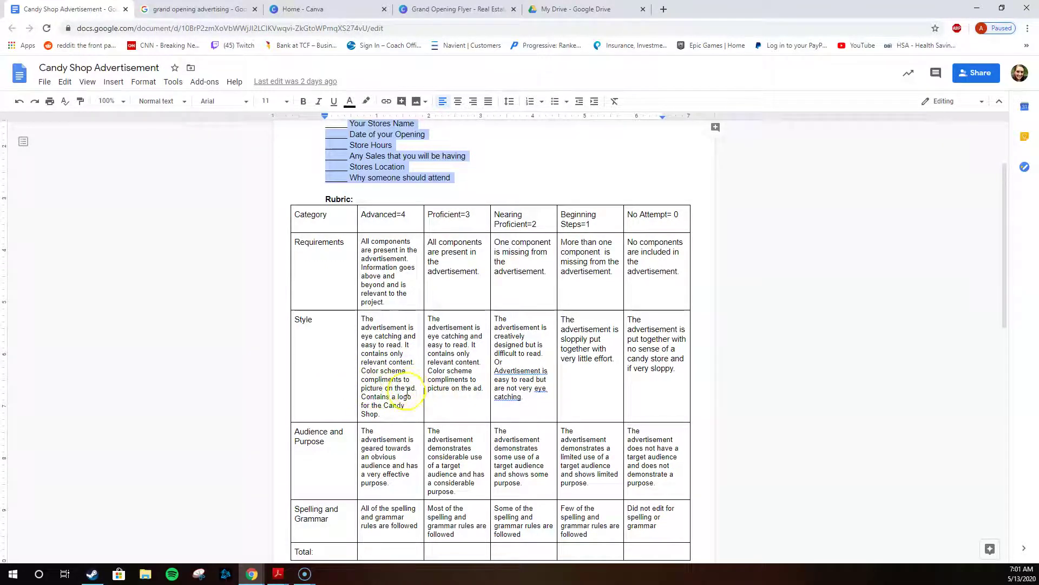
pyautogui.scroll(-2, 408, 386)
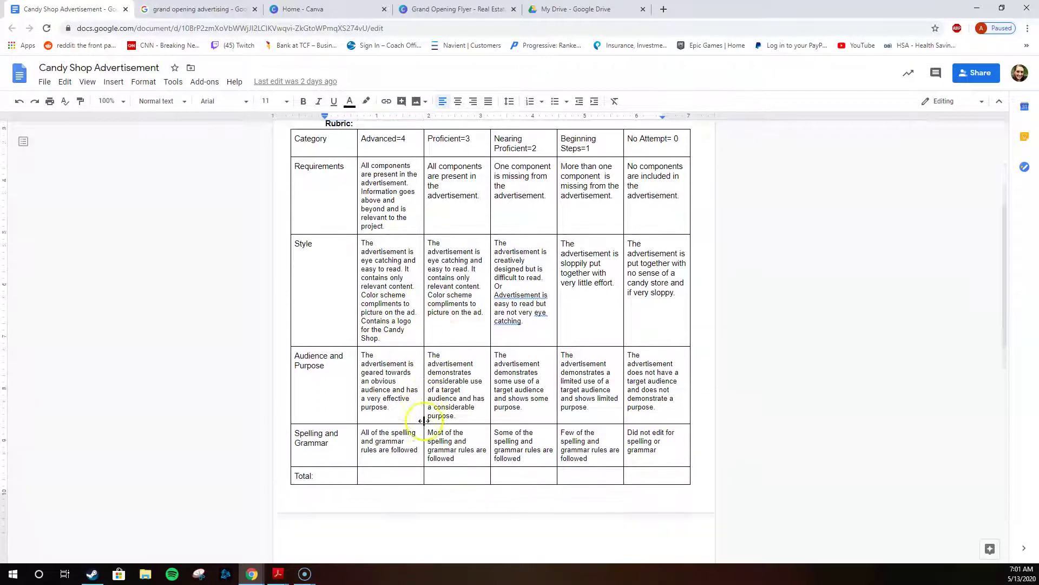
pyautogui.click(362, 289)
pyautogui.moveTo(363, 289); pyautogui.dragTo(390, 302)
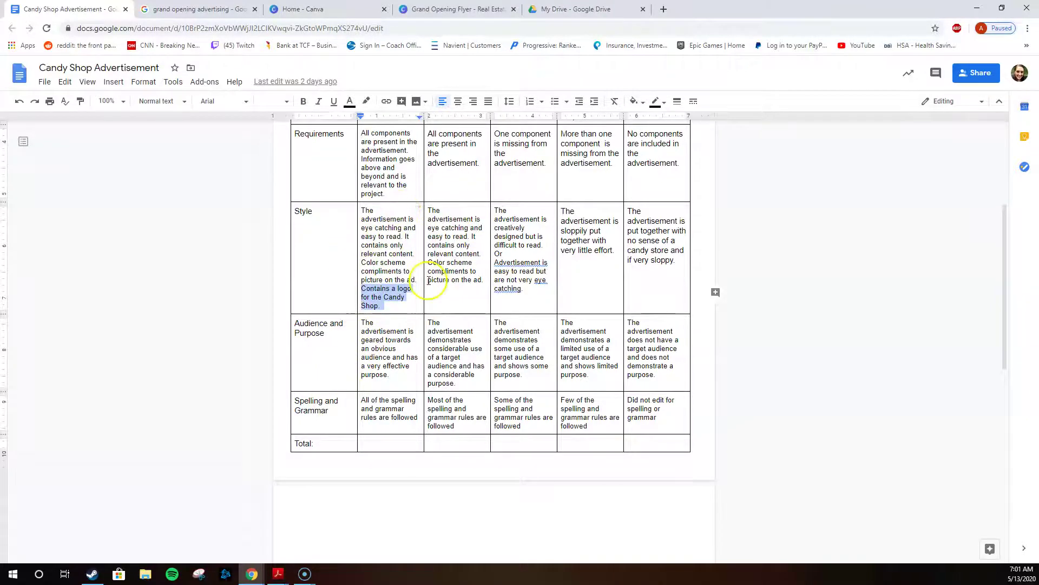
pyautogui.click(366, 331)
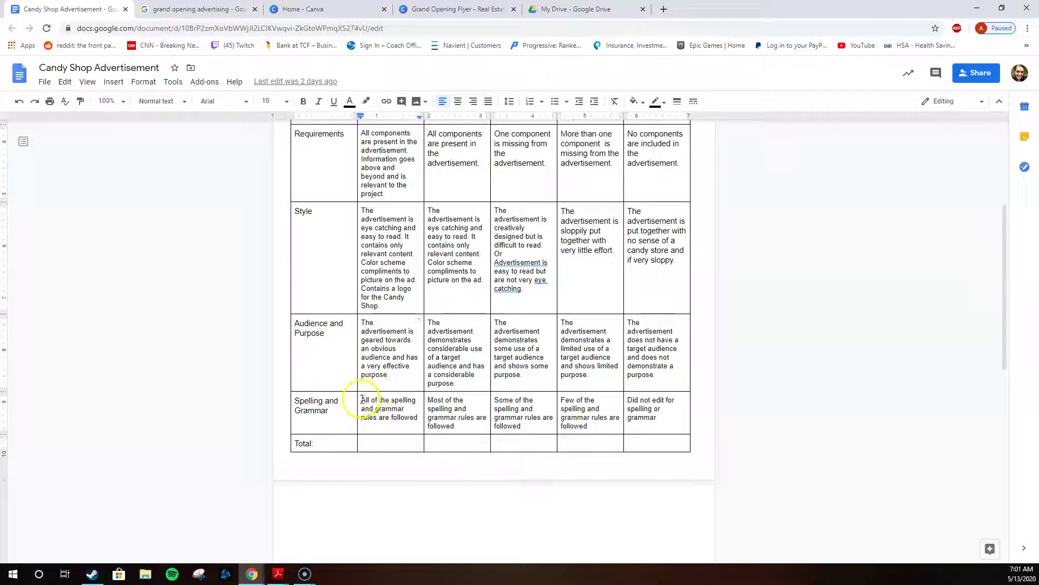
pyautogui.moveTo(362, 399); pyautogui.dragTo(421, 416)
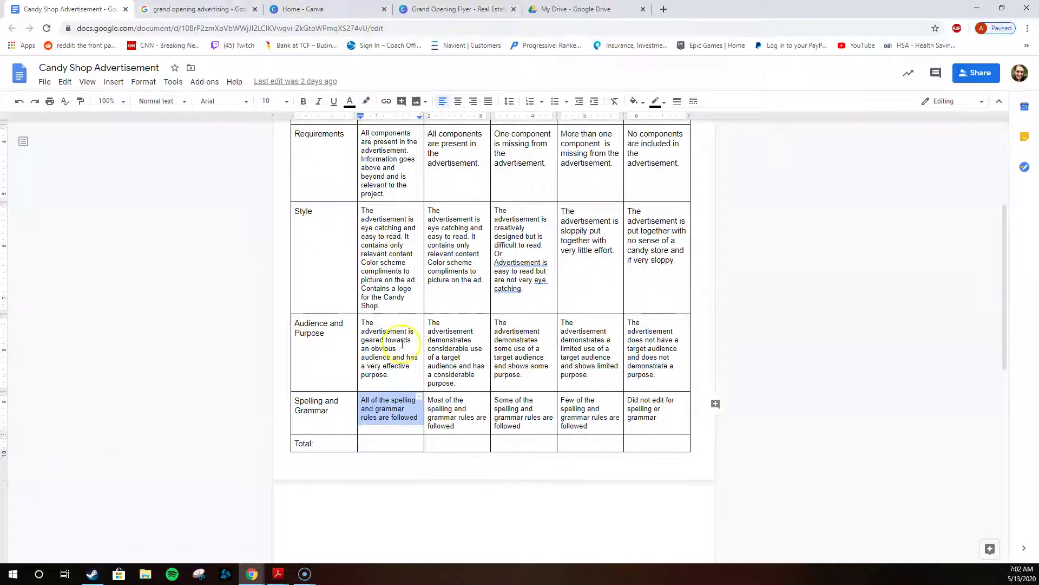
pyautogui.scroll(2, 472, 441)
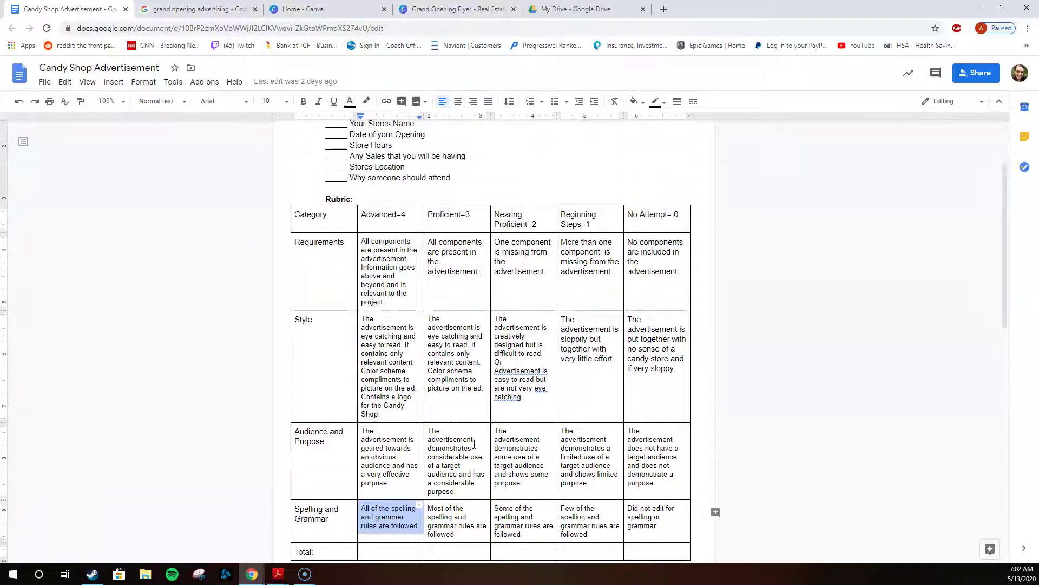
pyautogui.scroll(-5, 470, 458)
pyautogui.scroll(3, 471, 460)
pyautogui.scroll(2, 471, 460)
pyautogui.scroll(-3, 371, 486)
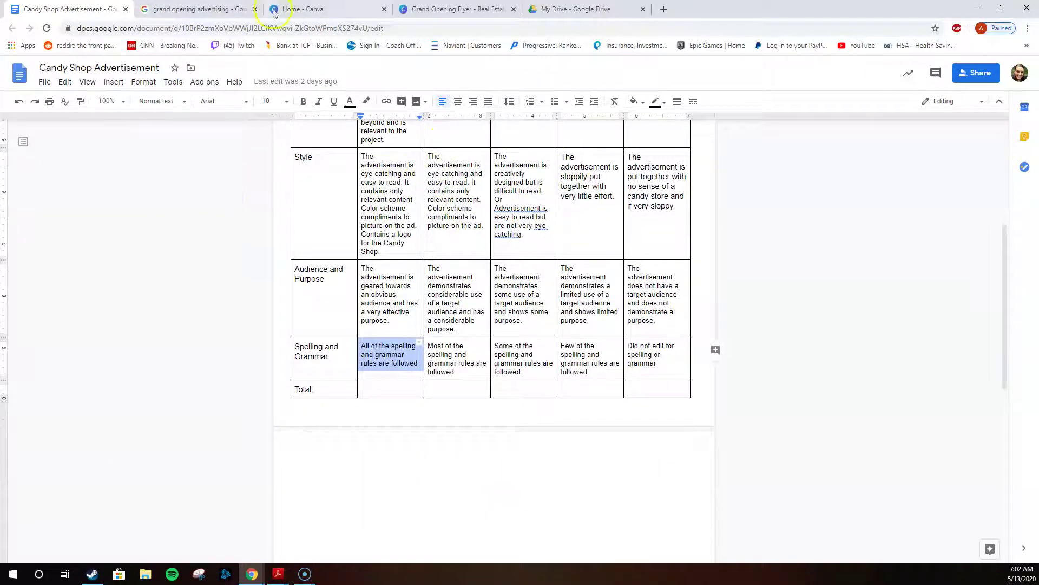
pyautogui.scroll(3, 365, 374)
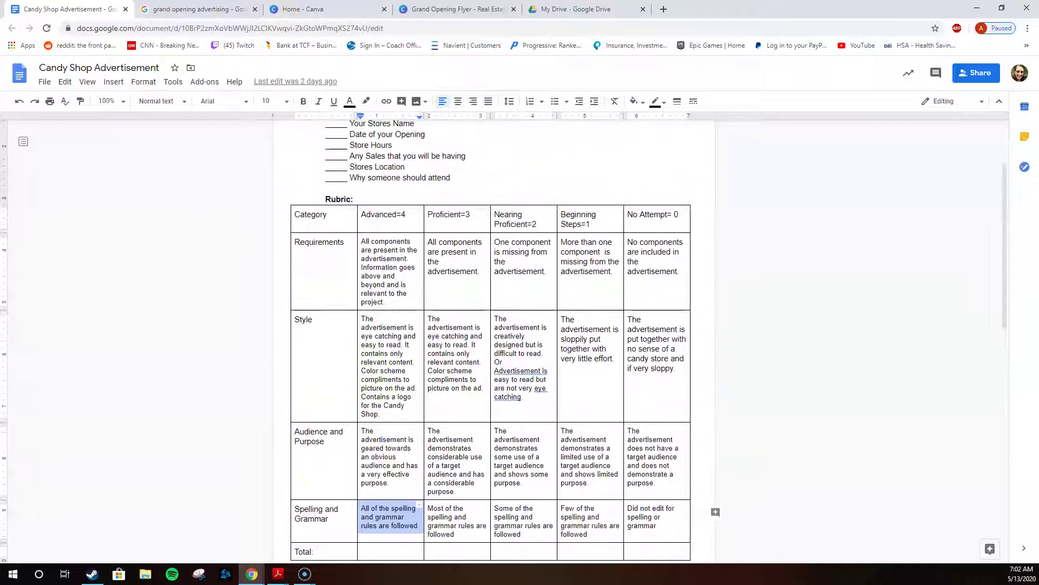